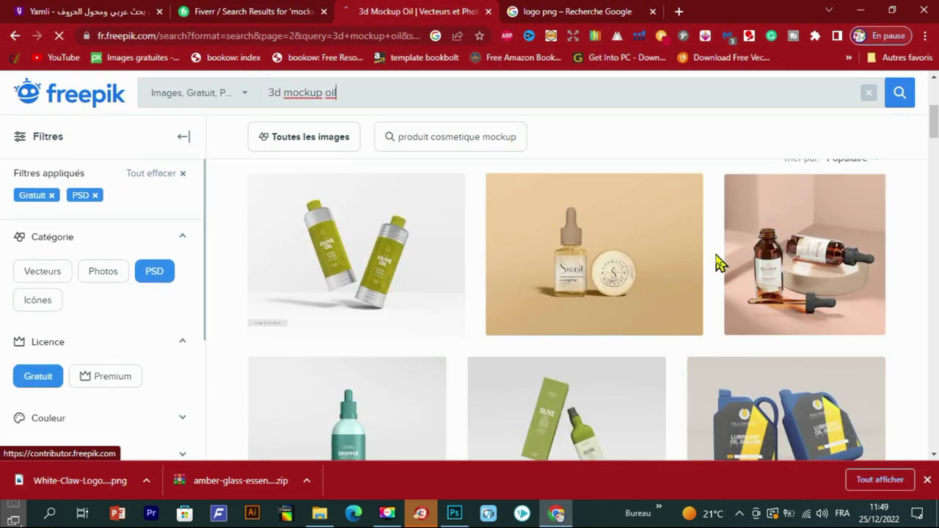
# - Browse the second page of oil mockup results and open Vectonauta's free mockup with two dropper bottles on blue
pyautogui.scroll(-5, 715, 262)
pyautogui.scroll(-10, 719, 264)
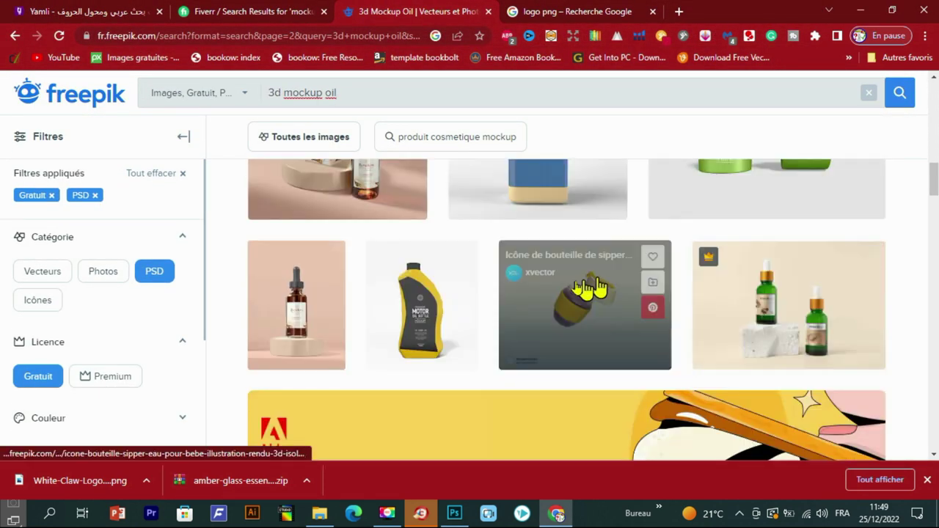
pyautogui.scroll(-10, 662, 357)
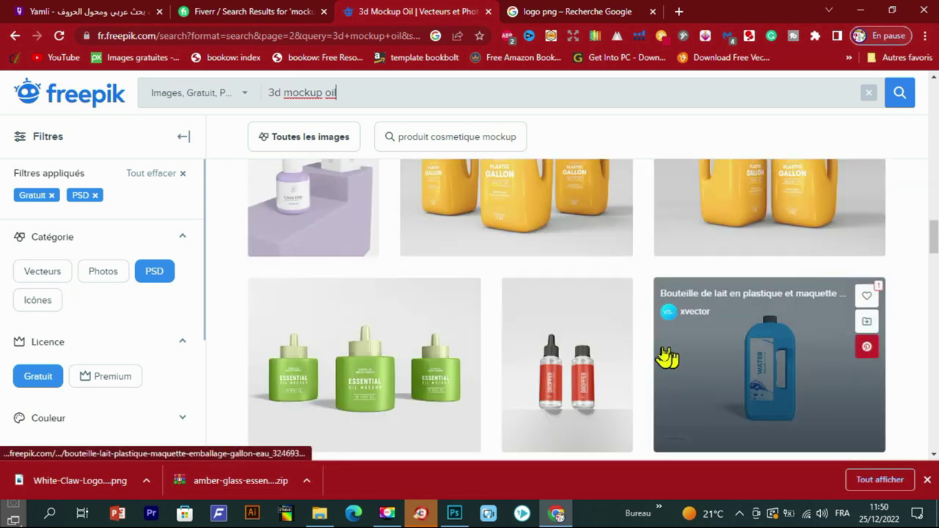
pyautogui.scroll(-10, 662, 357)
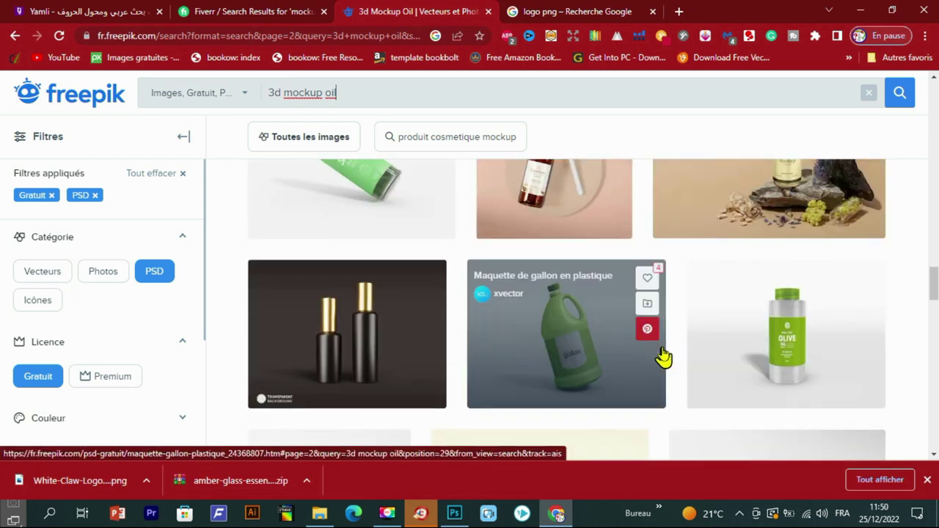
pyautogui.scroll(-10, 763, 376)
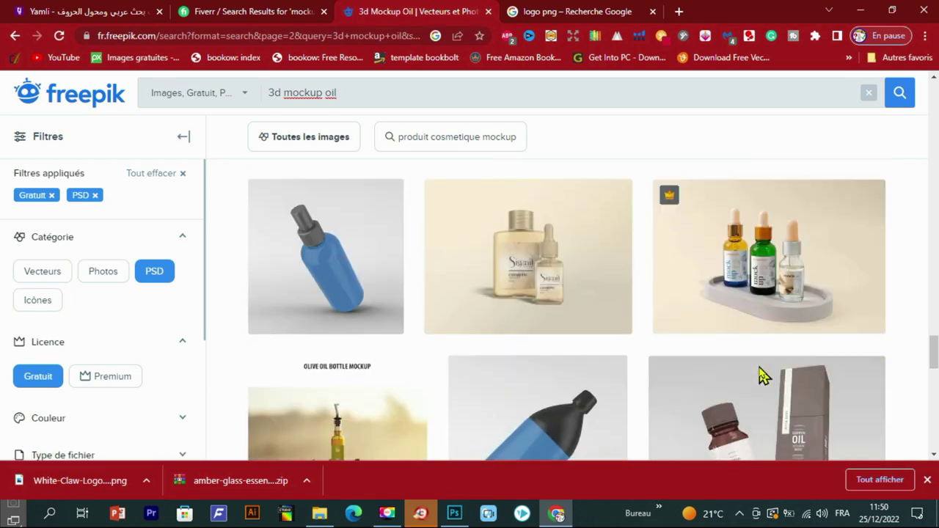
pyautogui.scroll(-2, 639, 358)
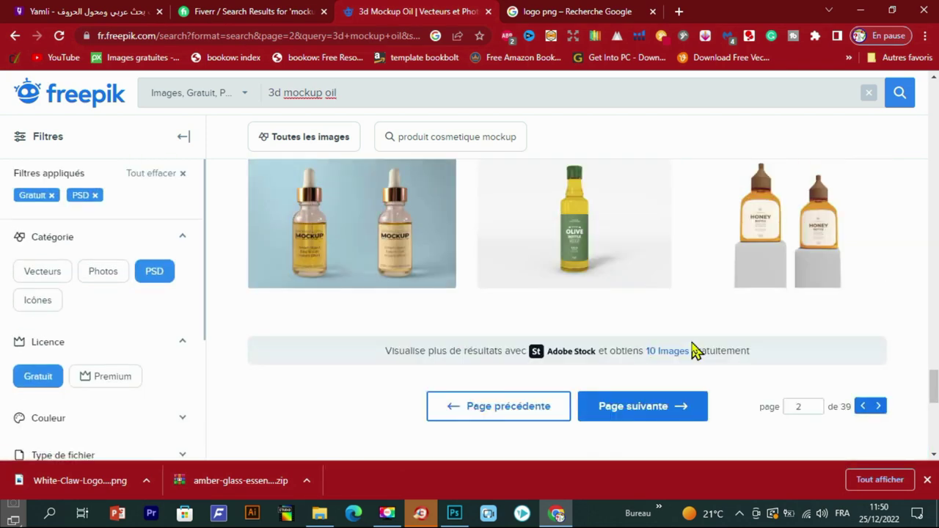
pyautogui.scroll(2, 398, 250)
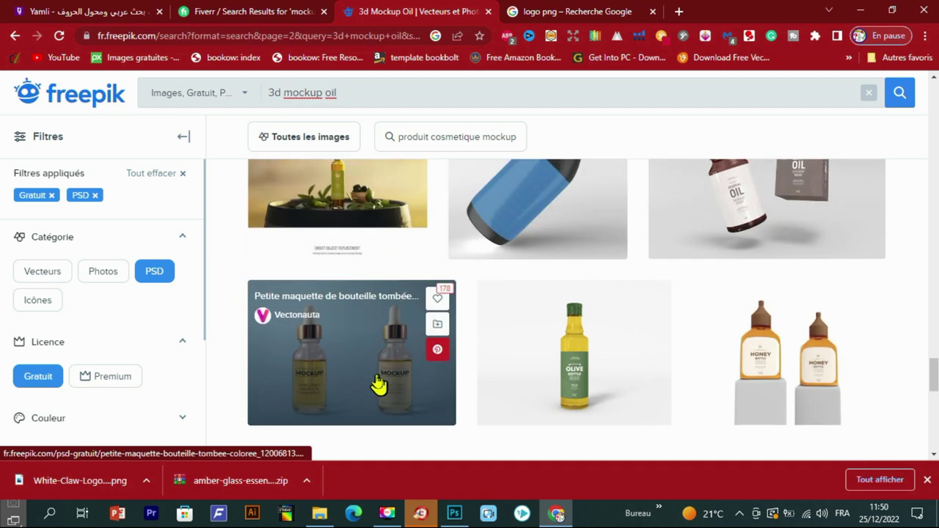
pyautogui.click(379, 383)
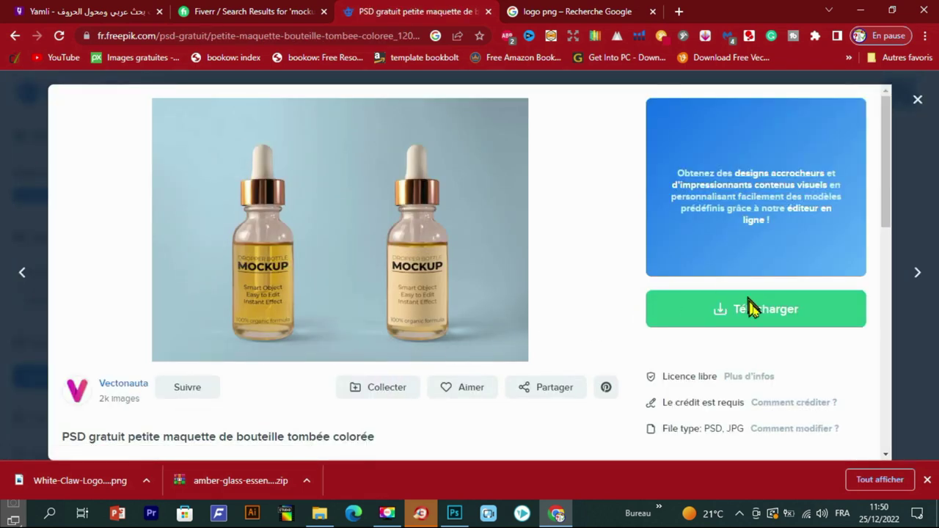
# - Download the two-bottle dropper mockup under the free licence with attribution
pyautogui.click(753, 312)
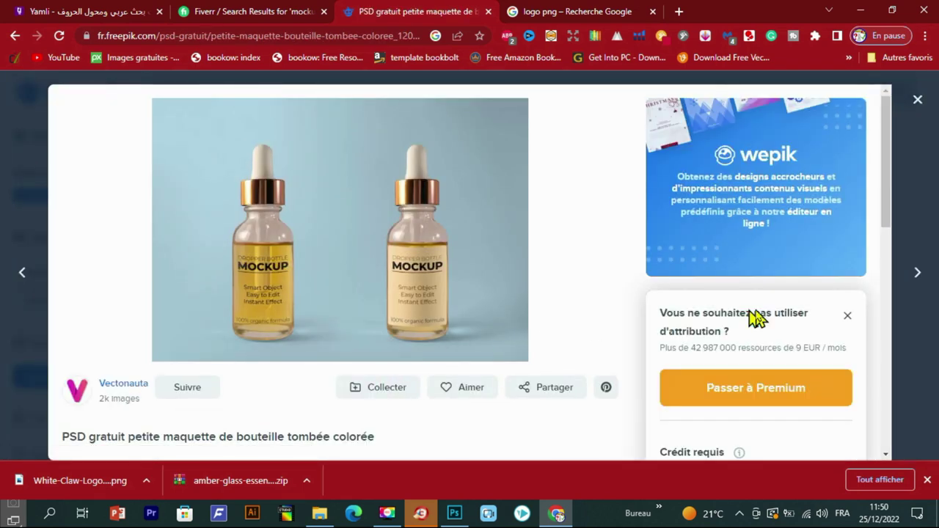
pyautogui.scroll(-2, 743, 366)
pyautogui.click(743, 367)
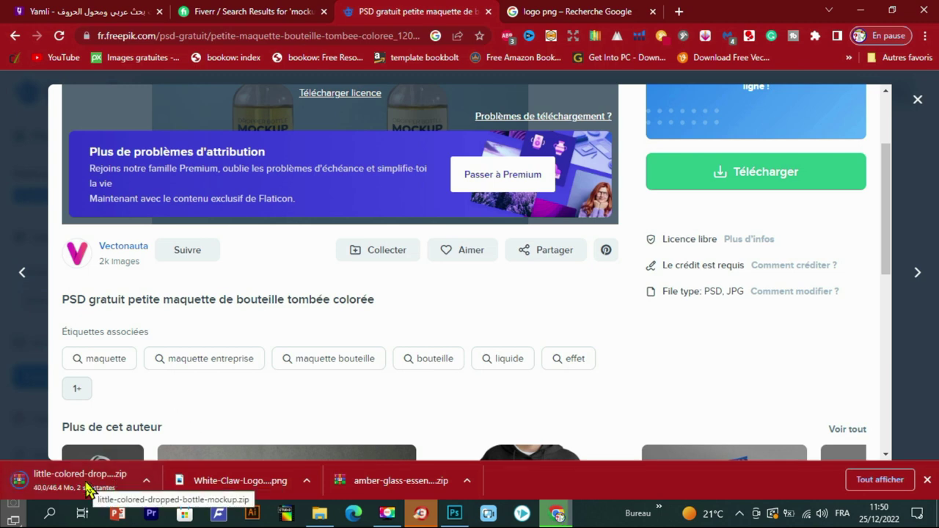
# - Extract the little-colored-dropped-bottle-mockup archive directly into the mockup folder
pyautogui.click(59, 480)
pyautogui.rightClick(218, 157)
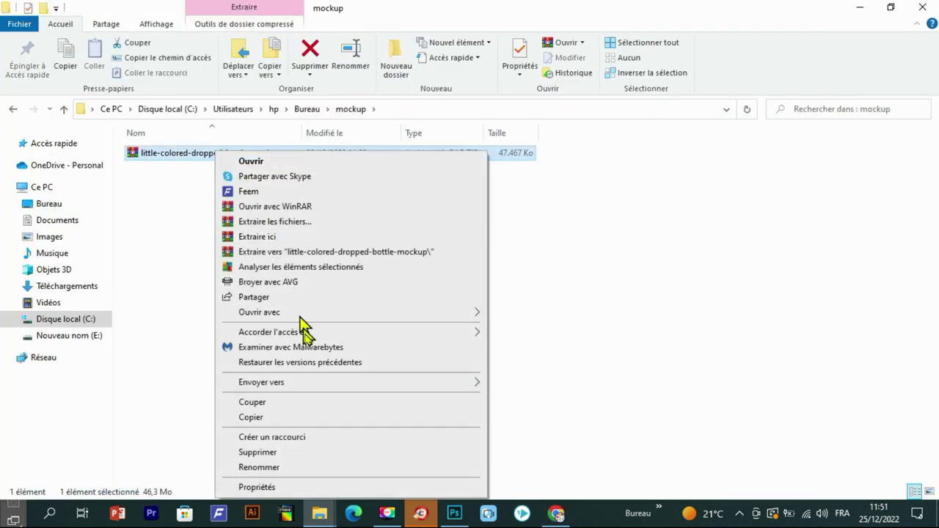
pyautogui.click(258, 238)
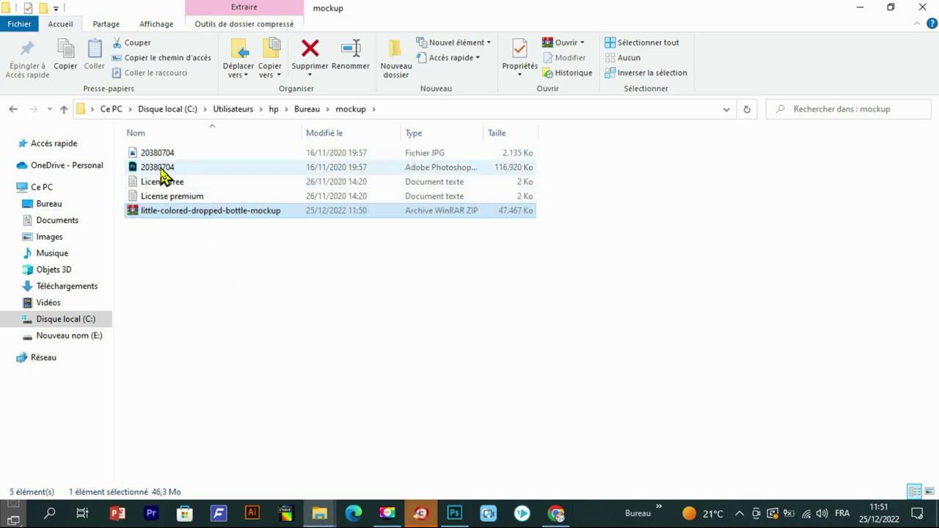
# - Open the extracted 20380704 PSD file in Photoshop, accept the colour profile prompt and hide the grid overlay
pyautogui.doubleClick(162, 169)
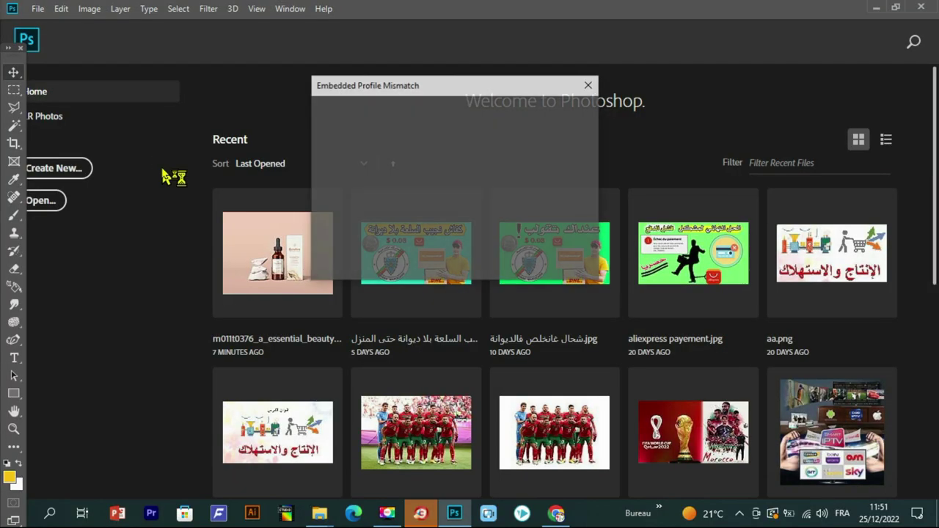
pyautogui.click(517, 263)
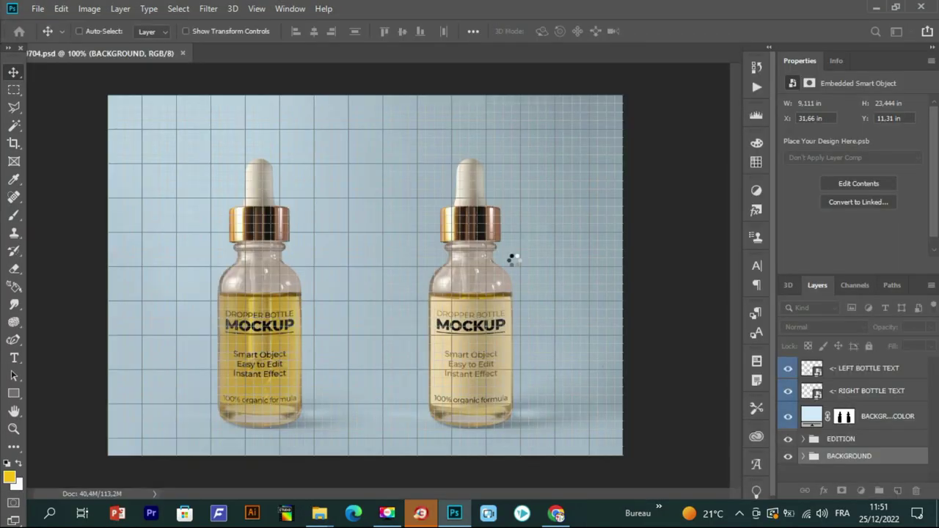
pyautogui.click(257, 9)
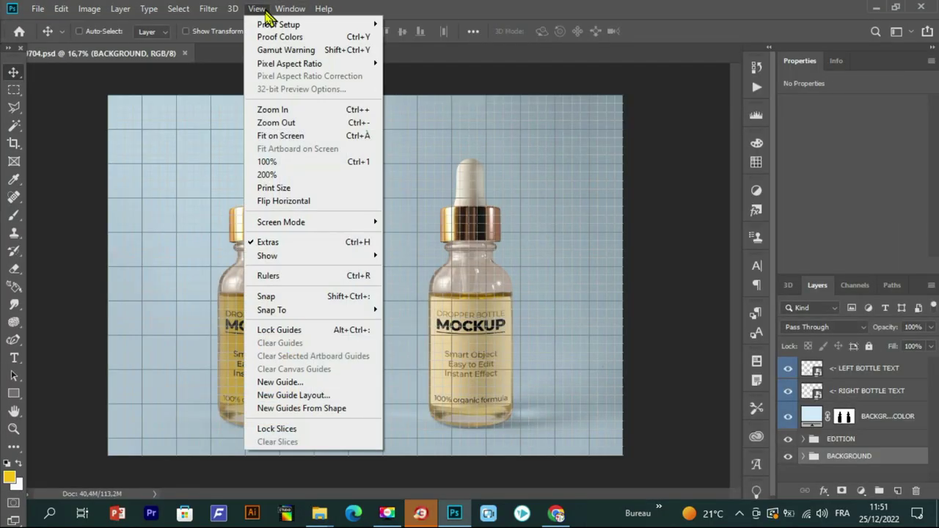
pyautogui.click(262, 245)
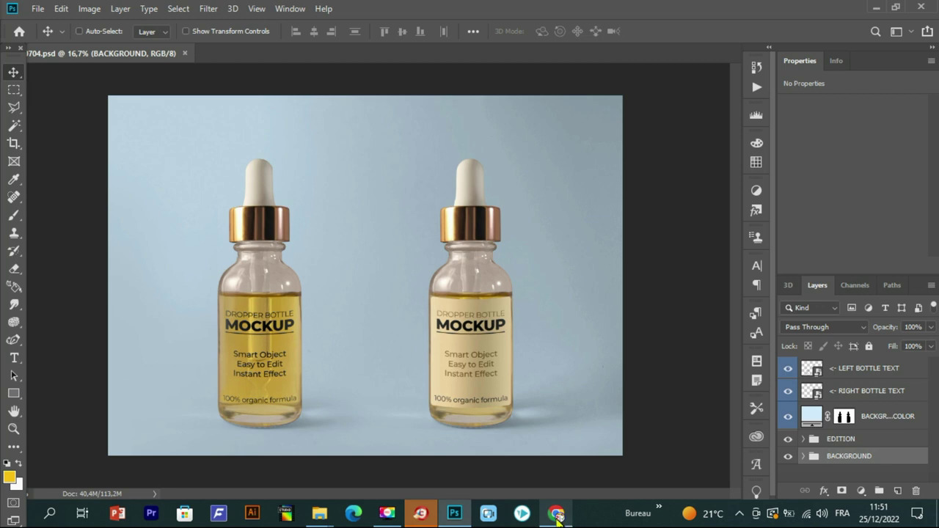
# - Switch to Chrome and search Google Images for "logo oil png"
pyautogui.moveTo(557, 517)
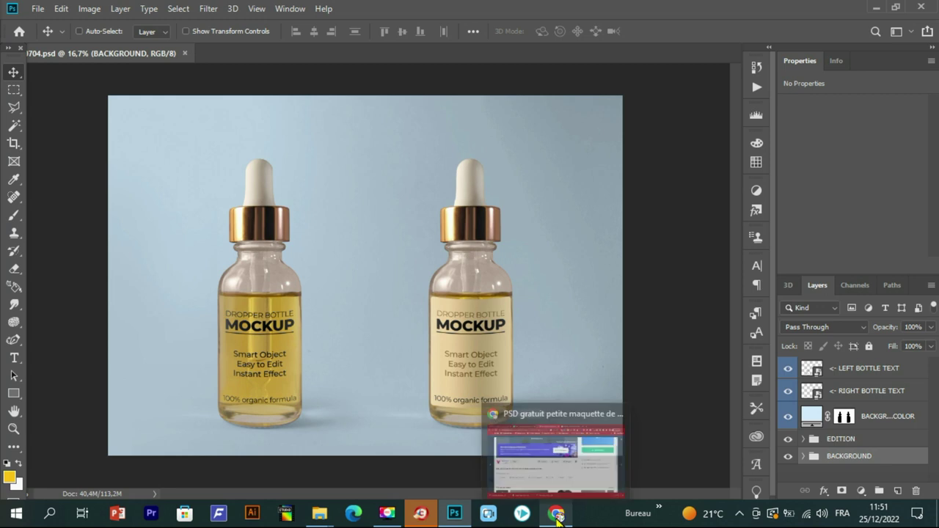
pyautogui.click(558, 517)
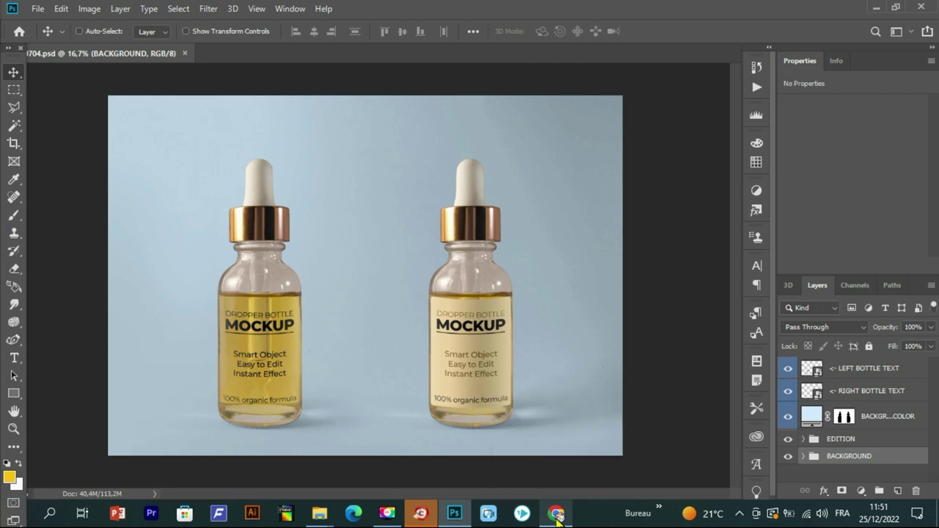
pyautogui.moveTo(557, 517)
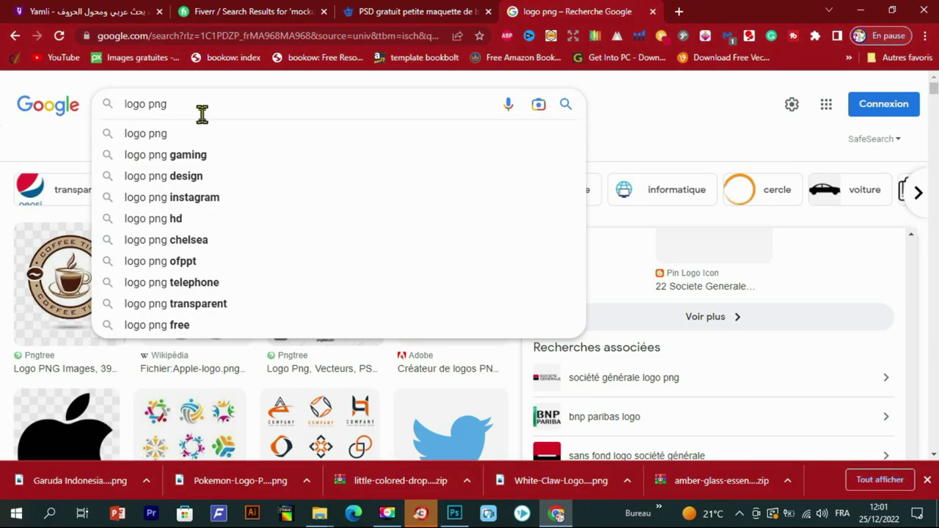
pyautogui.write('oil png')
pyautogui.press('Return')
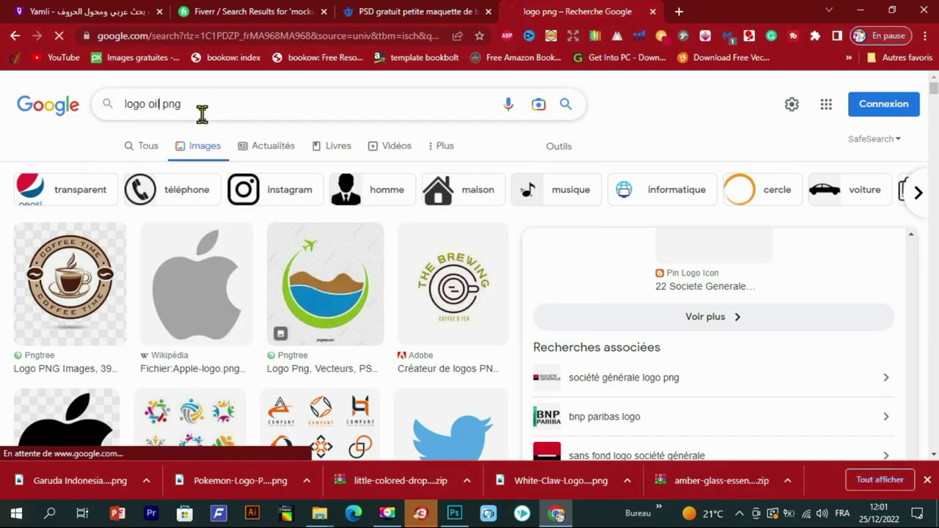
# - Browse the oil logo image results and open the preview of the Gulf Western Oil "Go the Distance" logo
pyautogui.scroll(-4, 474, 206)
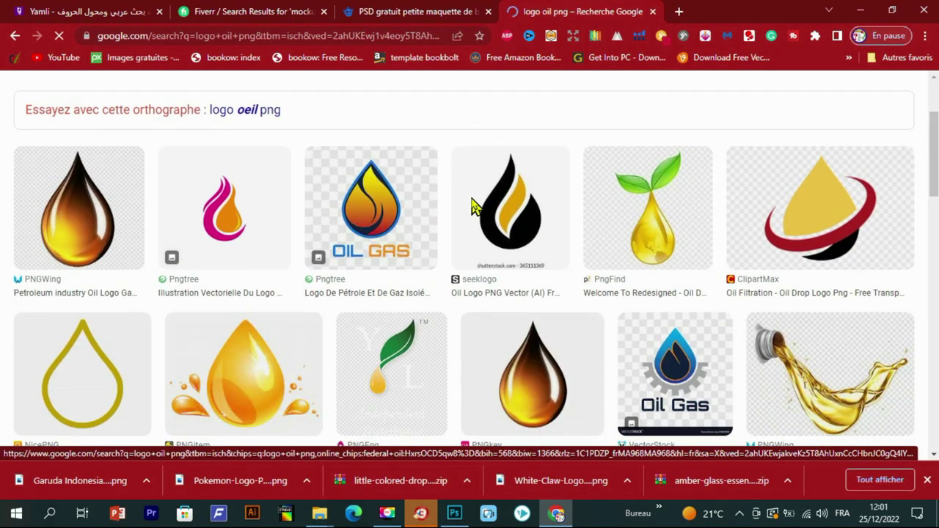
pyautogui.scroll(-3, 481, 212)
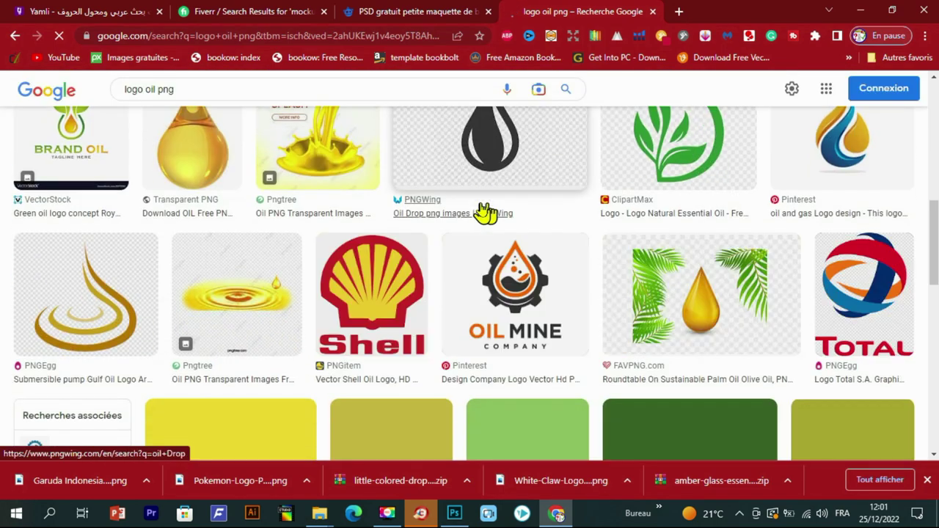
pyautogui.scroll(-4, 480, 212)
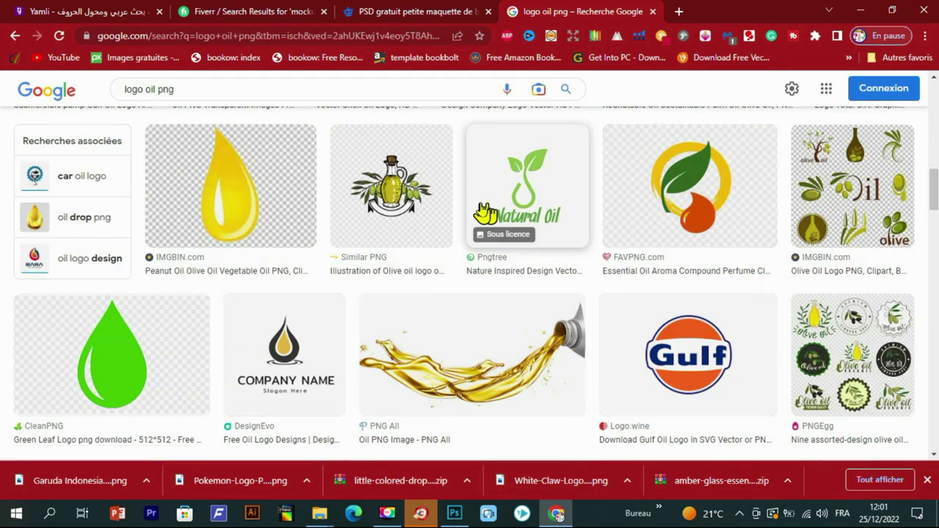
pyautogui.scroll(-10, 484, 213)
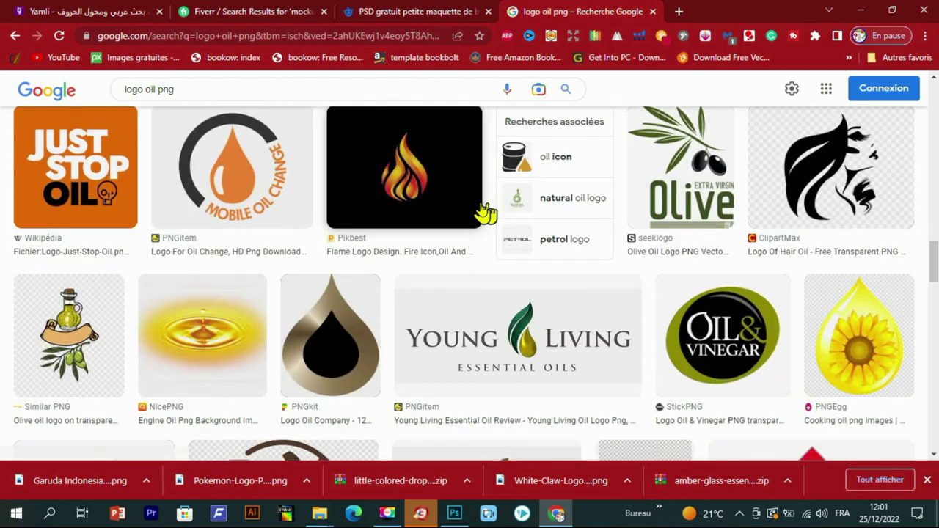
pyautogui.scroll(-6, 482, 213)
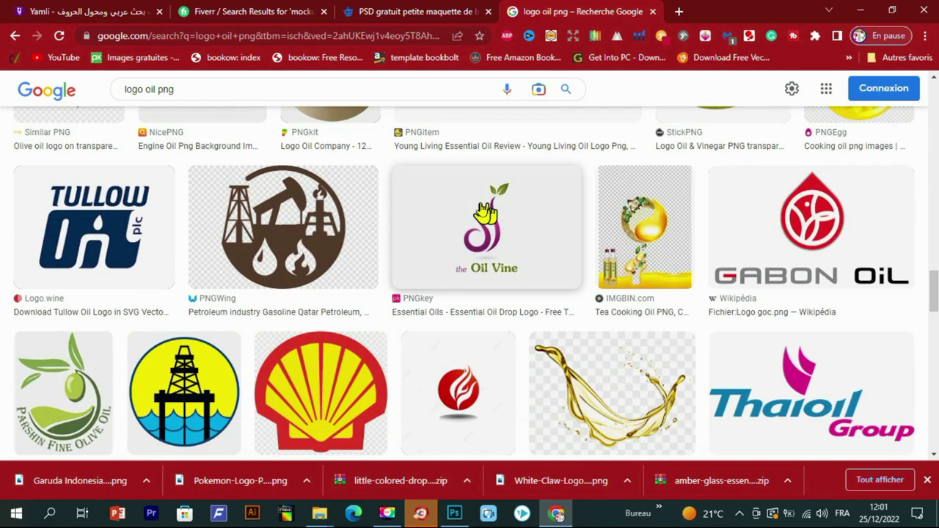
pyautogui.scroll(-16, 483, 213)
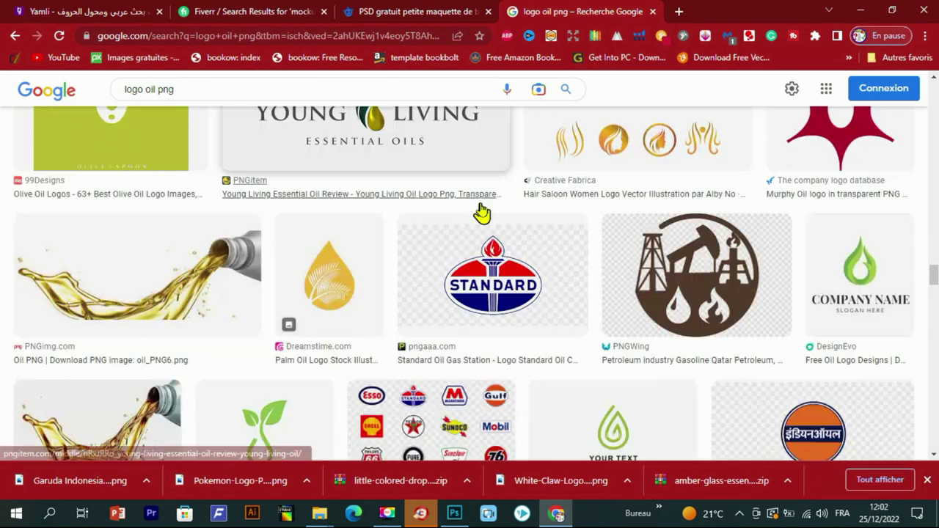
pyautogui.scroll(-5, 483, 213)
pyautogui.click(128, 167)
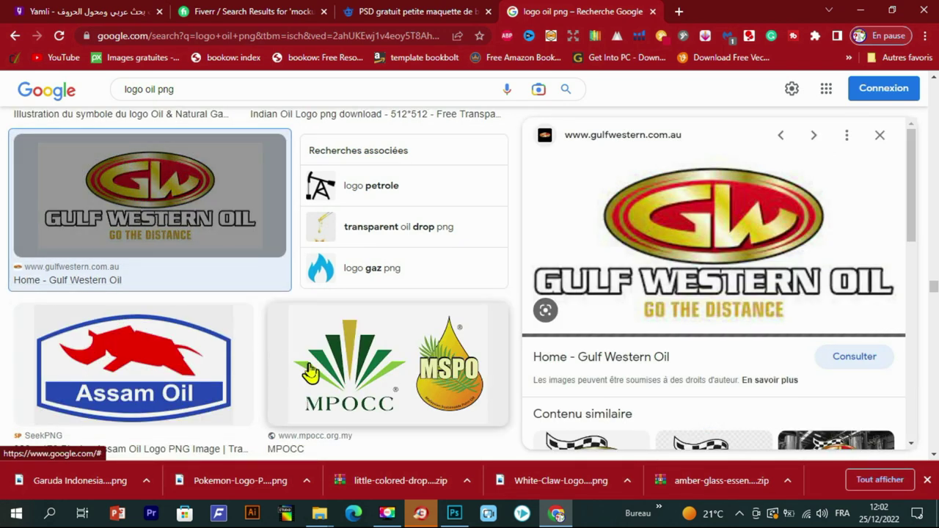
# - Look through the similar images and open the Auto Brake Parts version of the logo with the chequered flag
pyautogui.scroll(-2, 755, 246)
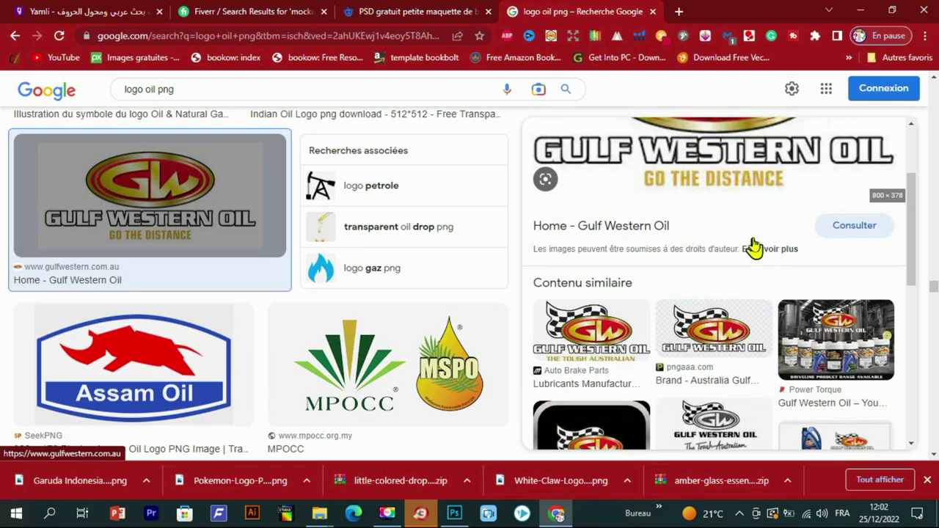
pyautogui.scroll(2, 755, 246)
pyautogui.scroll(-4, 768, 261)
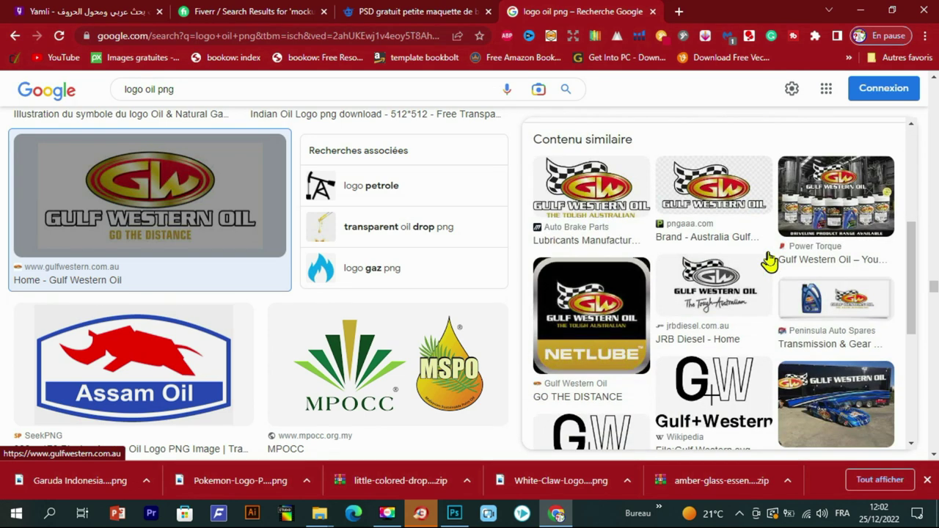
pyautogui.click(622, 192)
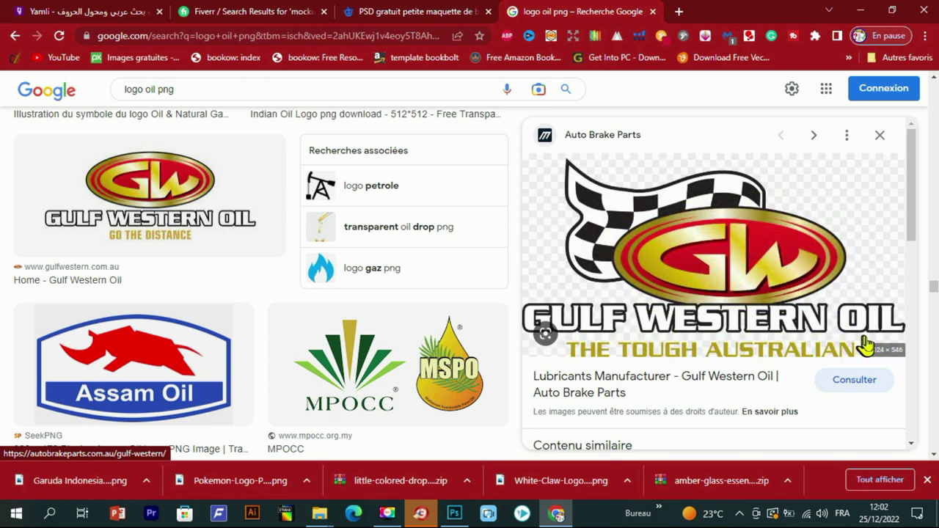
# - Save the logo as the PNG image Gulfwestern-1024x546 in the desktop's mockup folder
pyautogui.rightClick(735, 273)
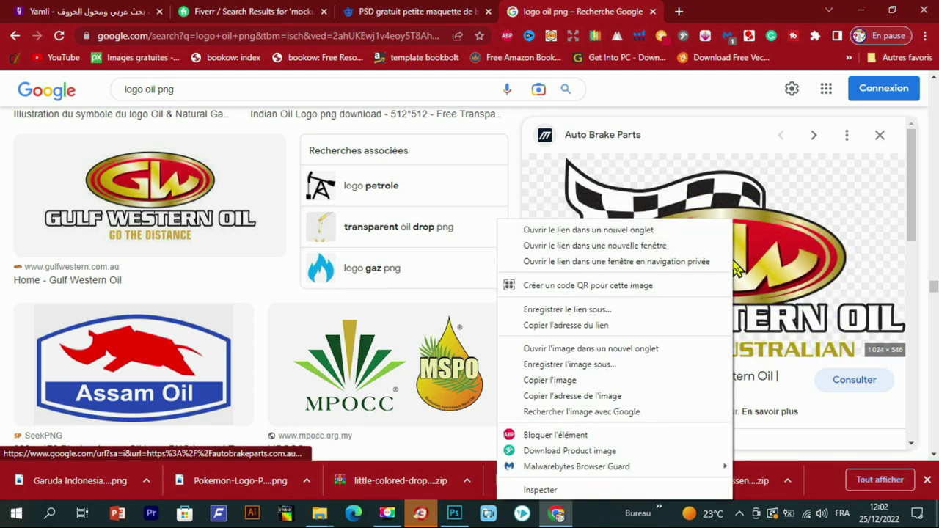
pyautogui.click(581, 365)
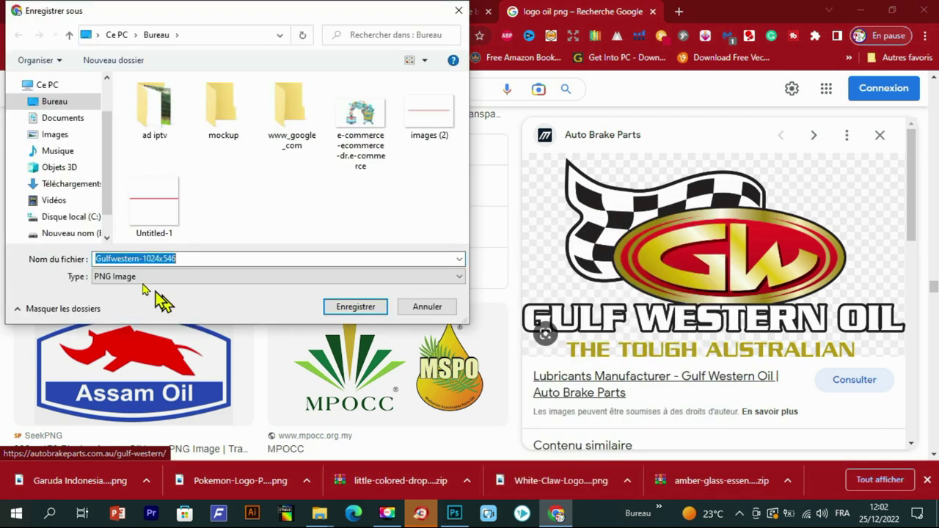
pyautogui.doubleClick(224, 110)
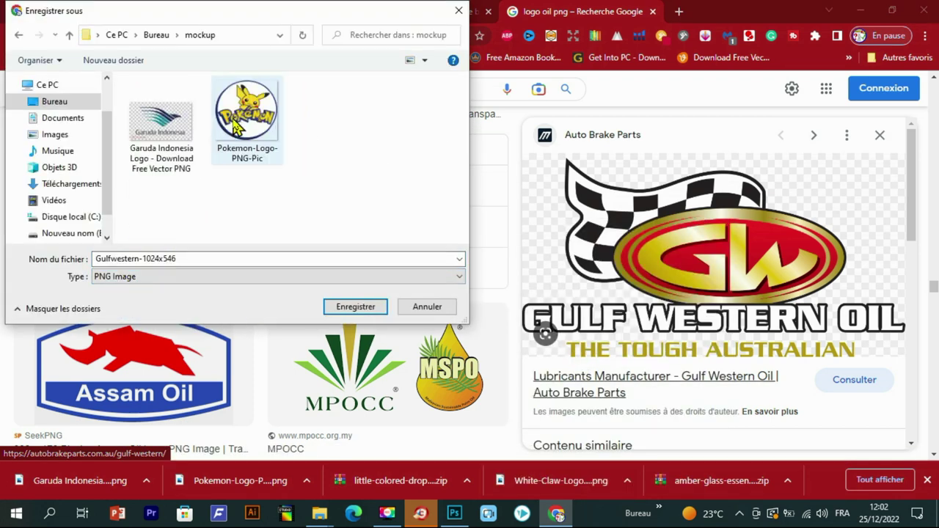
pyautogui.click(355, 306)
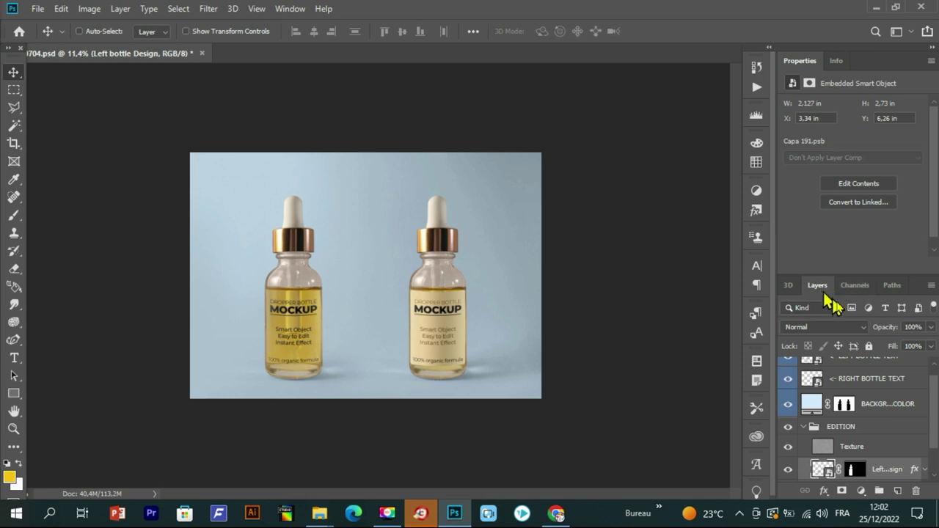
# - Hide the left bottle's design layer in the EDITION group
pyautogui.scroll(-2, 844, 425)
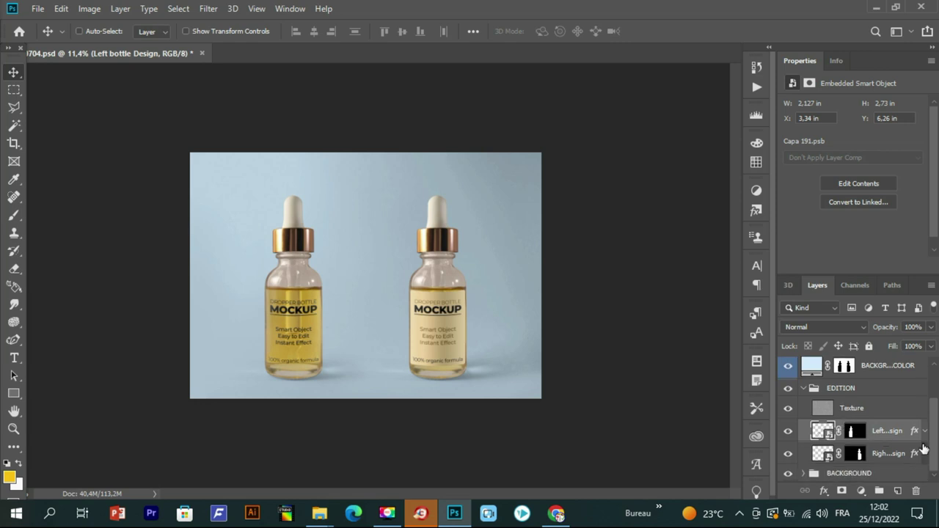
pyautogui.click(788, 434)
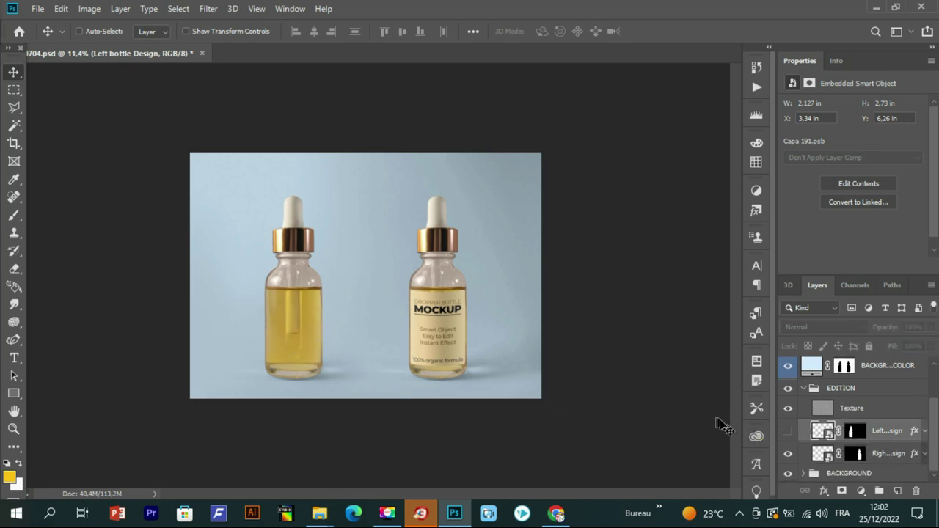
# - Show the left bottle's design layer again and toggle the right bottle's design layer off and on
pyautogui.click(787, 434)
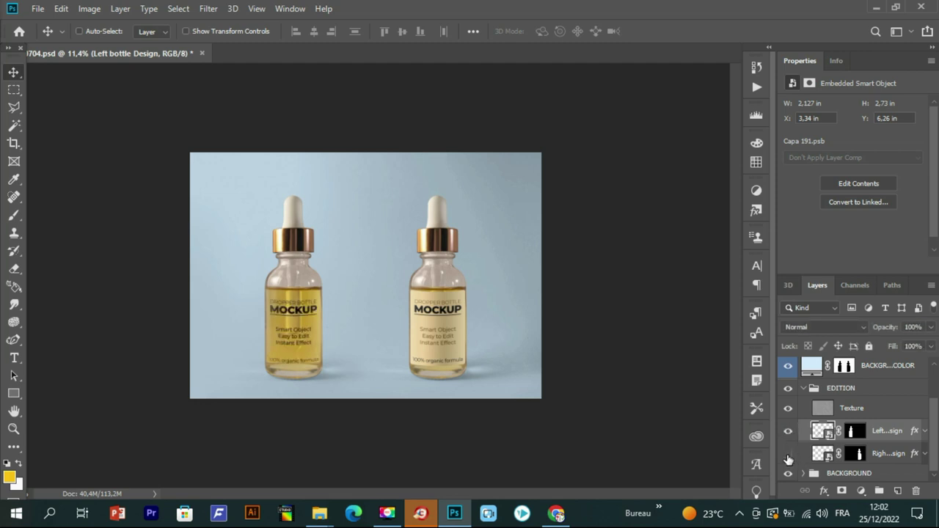
pyautogui.click(788, 455)
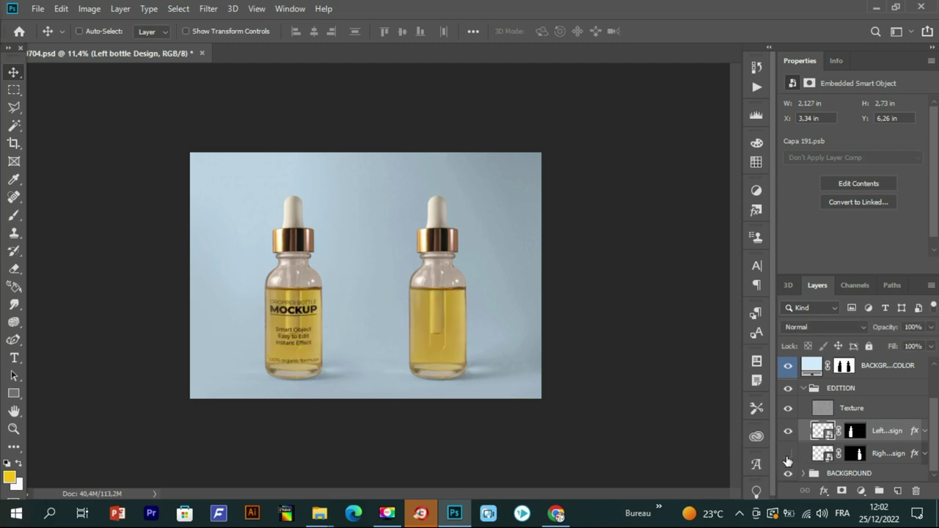
pyautogui.click(787, 454)
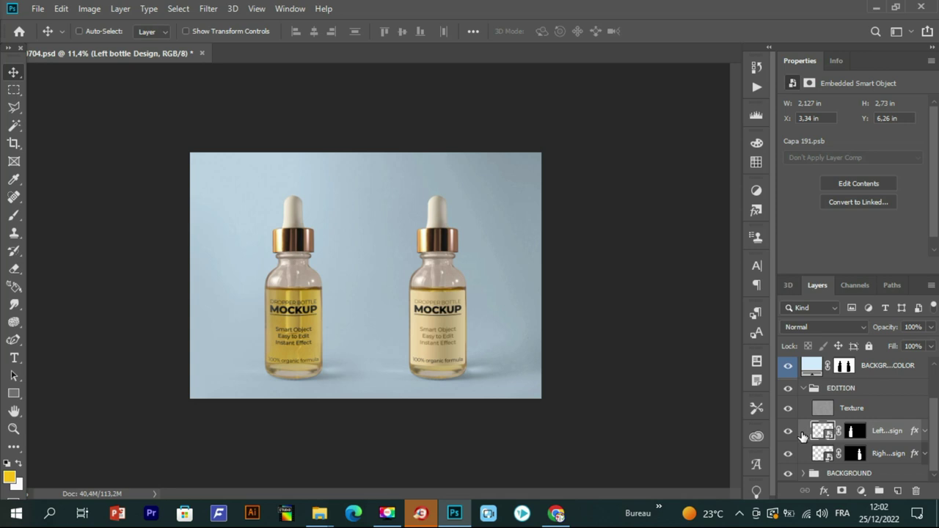
# - Open the left bottle's design smart object for editing, discarding the embedded colour profile, and hide its TEXTS layer
pyautogui.rightClick(802, 436)
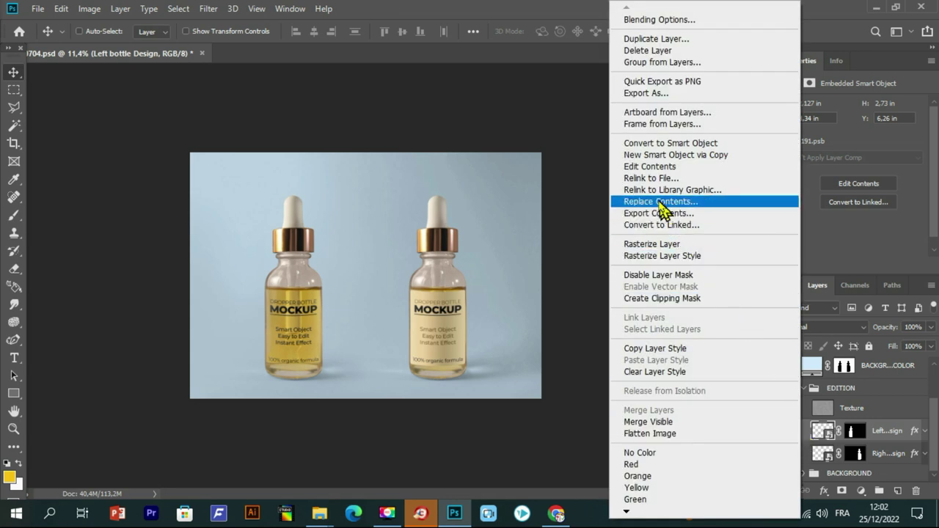
pyautogui.click(640, 167)
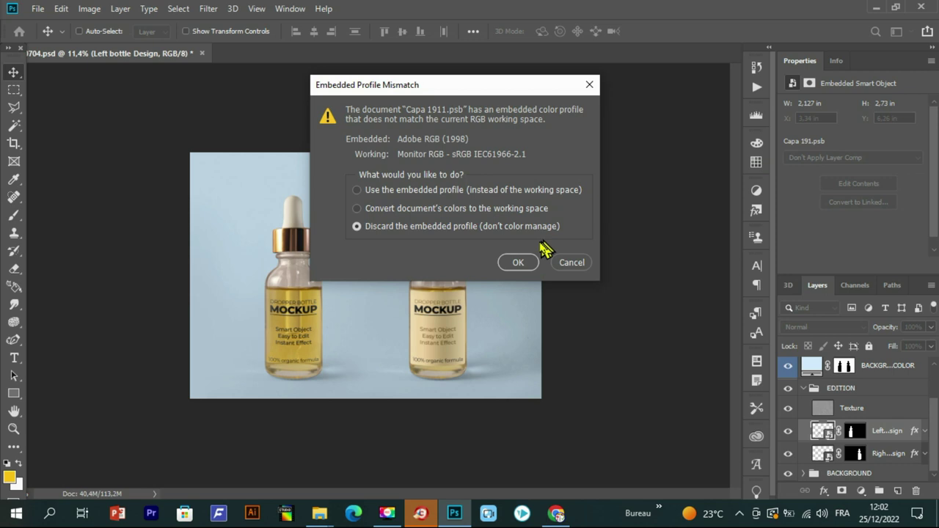
pyautogui.click(520, 263)
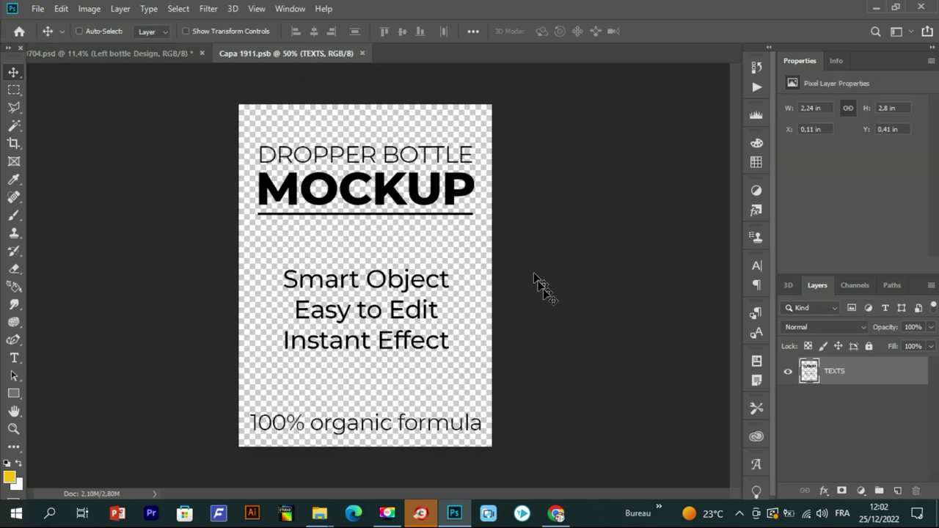
pyautogui.click(789, 372)
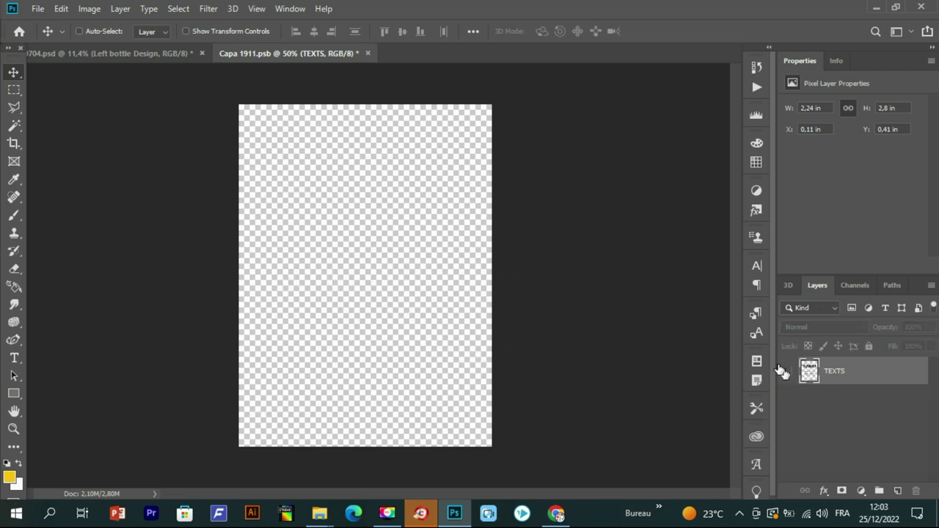
pyautogui.click(789, 372)
pyautogui.click(790, 372)
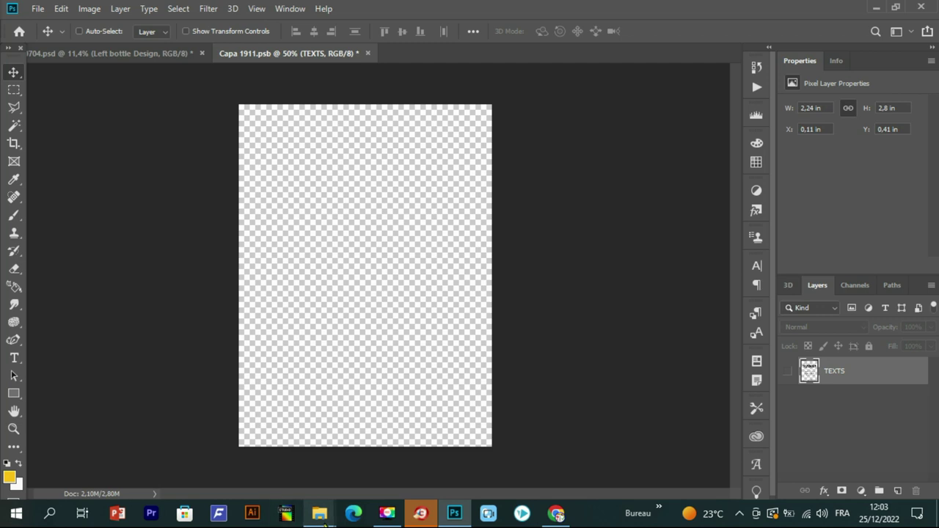
# - Place the Gulfwestern-1024x546 logo from the mockup folder into the left bottle's label document
pyautogui.click(325, 514)
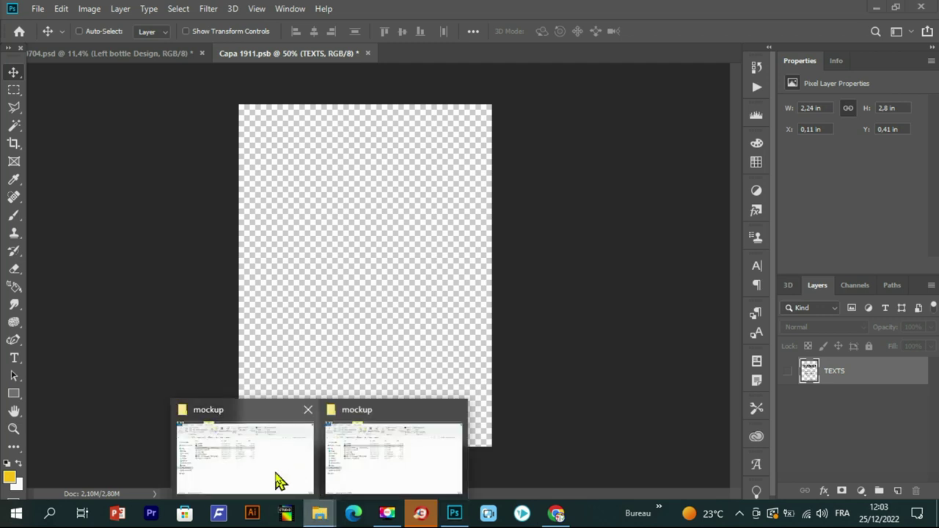
pyautogui.click(279, 477)
pyautogui.moveTo(402, 209)
pyautogui.mouseDown()
pyautogui.moveTo(499, 402)
pyautogui.moveTo(452, 480)
pyautogui.moveTo(455, 518)
pyautogui.moveTo(509, 482)
pyautogui.moveTo(396, 222)
pyautogui.mouseUp()
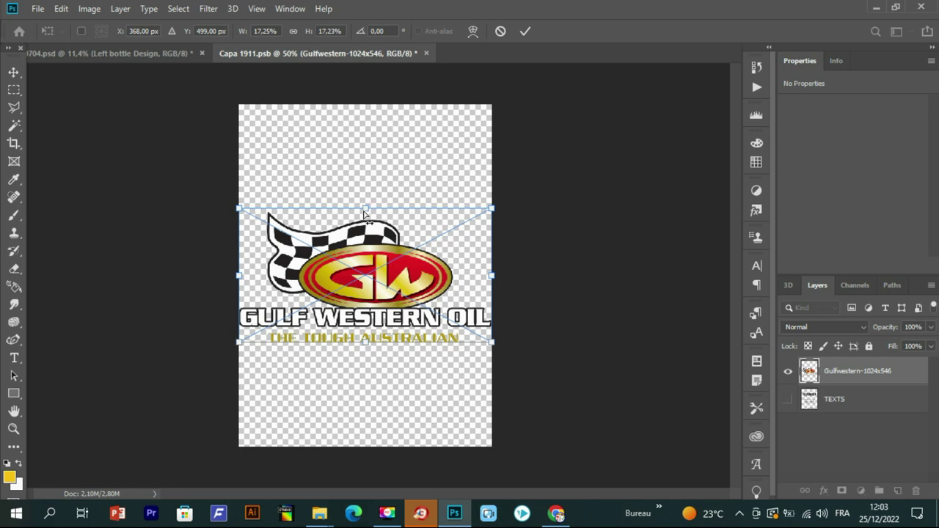
# - Stretch the left label's logo vertically to fill the canvas height, and save and close the smart object document
pyautogui.moveTo(365, 213); pyautogui.dragTo(365, 125)
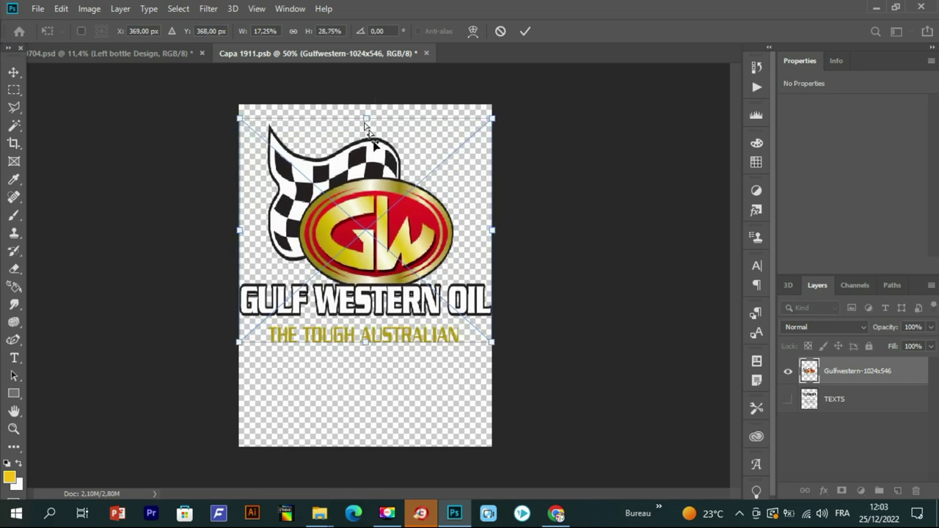
pyautogui.moveTo(365, 342); pyautogui.dragTo(365, 444)
pyautogui.moveTo(367, 129); pyautogui.dragTo(368, 116)
pyautogui.press('Return')
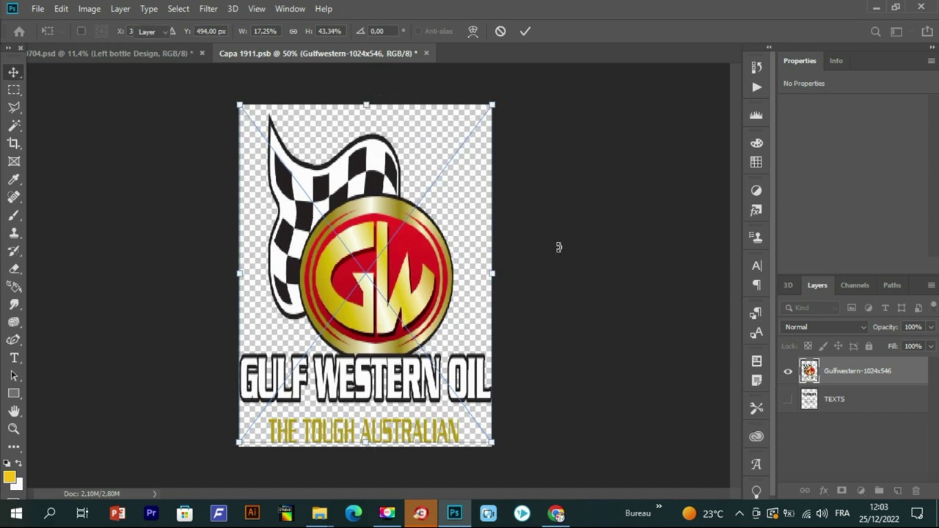
pyautogui.click(425, 54)
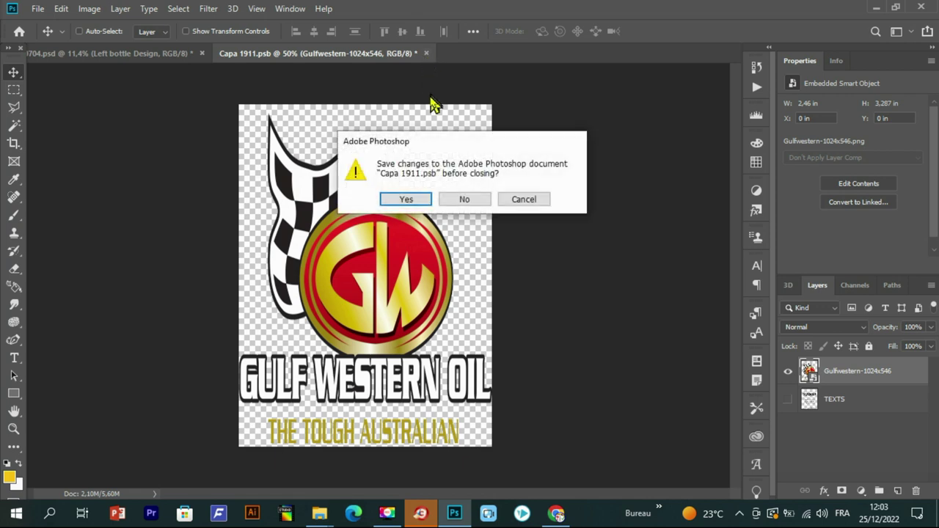
pyautogui.click(415, 199)
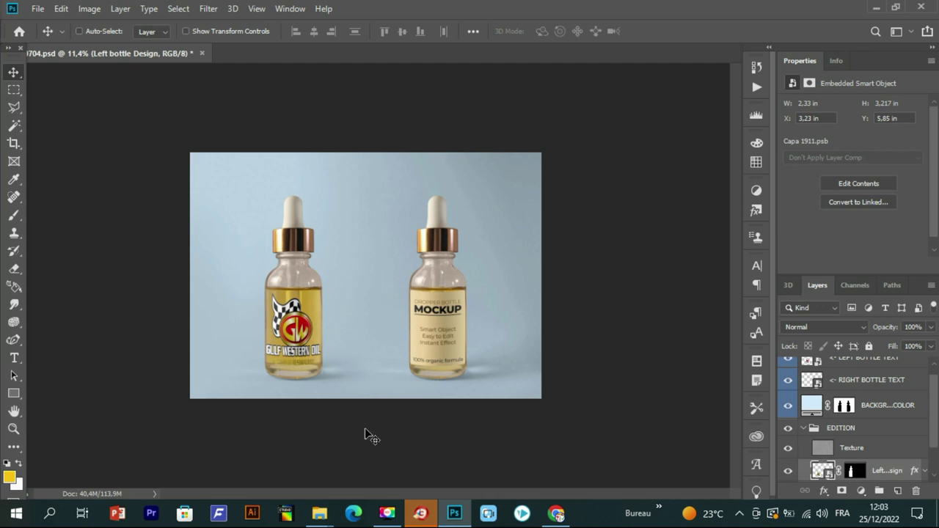
# - Toggle the right bottle's design layer repeatedly to examine what it controls, leaving it visible
pyautogui.scroll(-2, 839, 424)
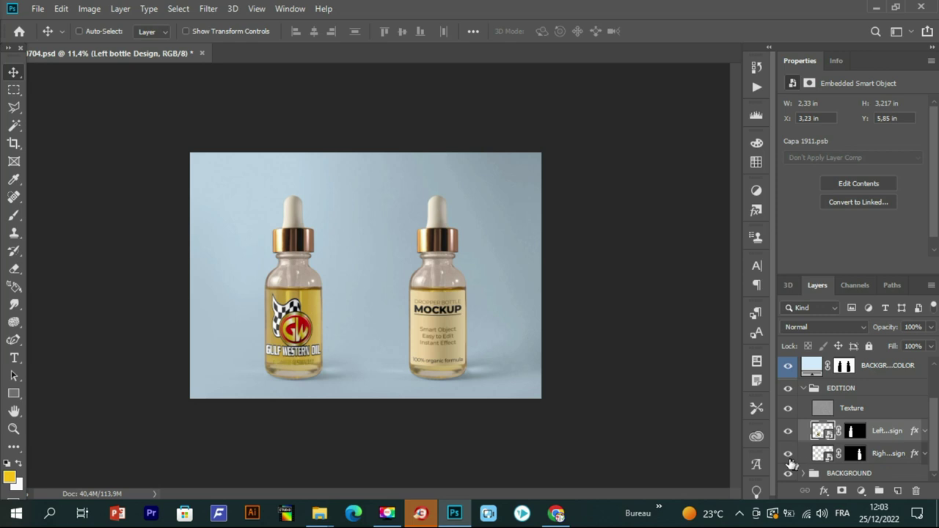
pyautogui.click(788, 454)
pyautogui.click(788, 456)
pyautogui.click(788, 456)
pyautogui.click(789, 455)
pyautogui.click(788, 456)
pyautogui.click(789, 455)
pyautogui.click(789, 455)
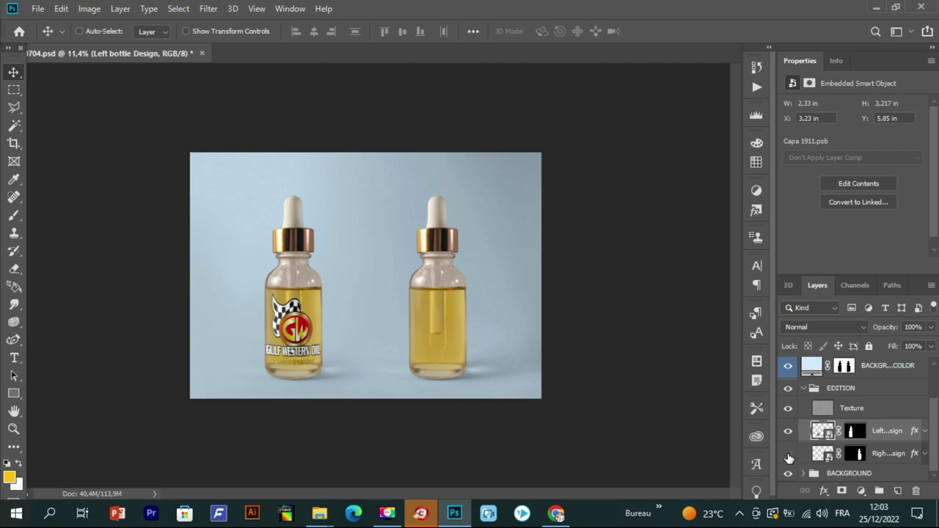
pyautogui.click(788, 456)
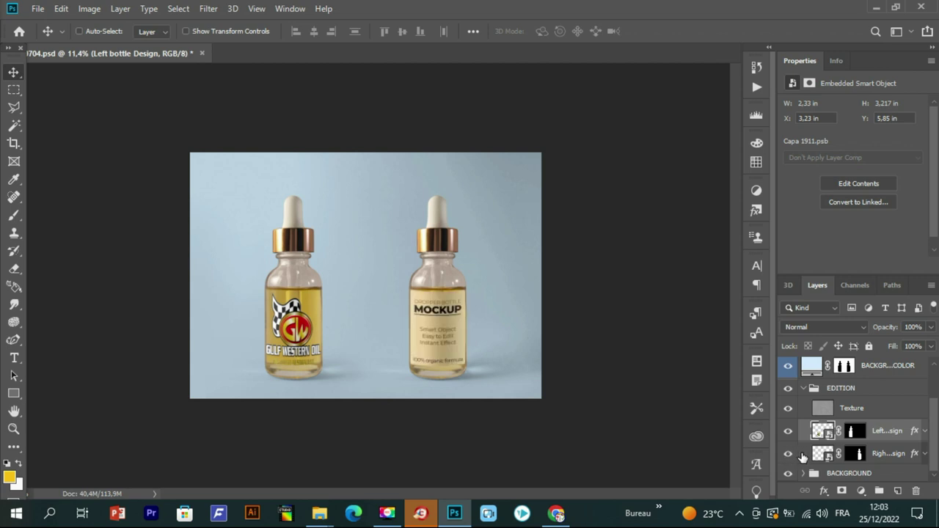
# - Open the right bottle's design smart object for editing, discarding the embedded colour profile
pyautogui.click(804, 455)
pyautogui.rightClick(805, 454)
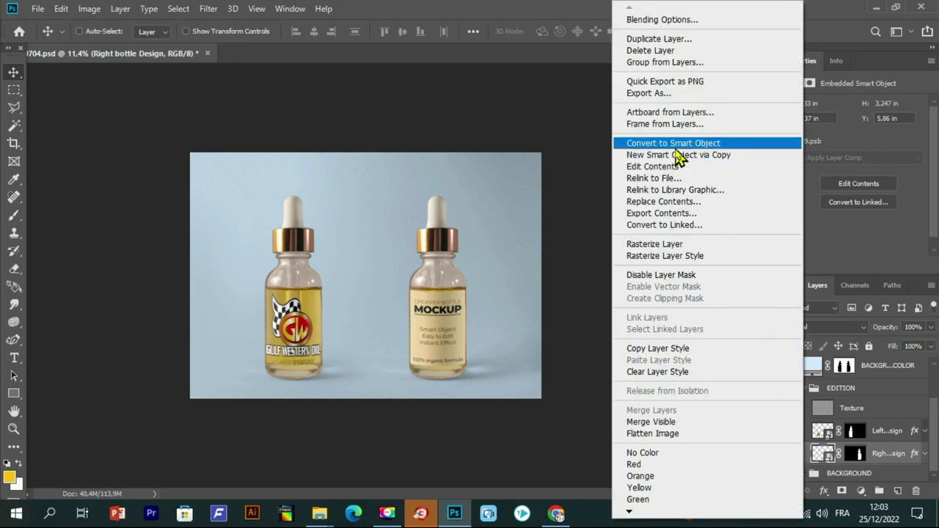
pyautogui.click(660, 168)
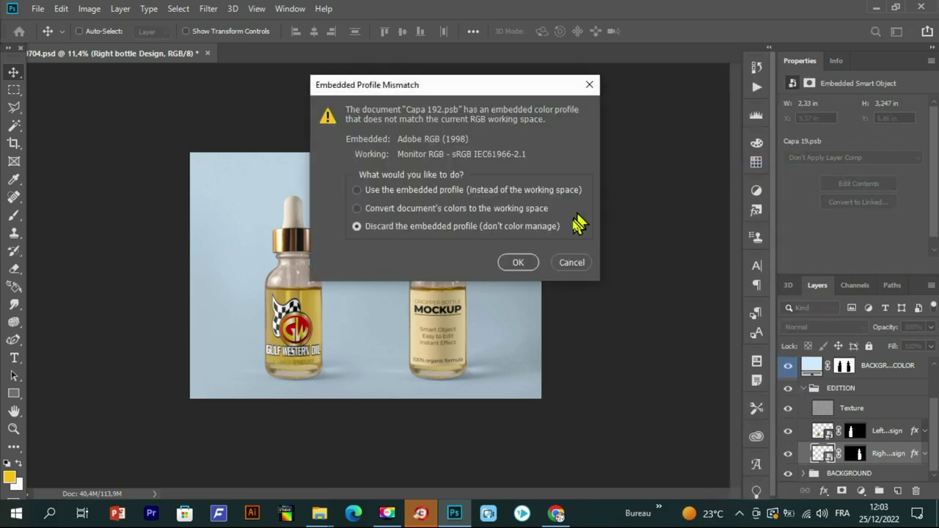
pyautogui.click(518, 262)
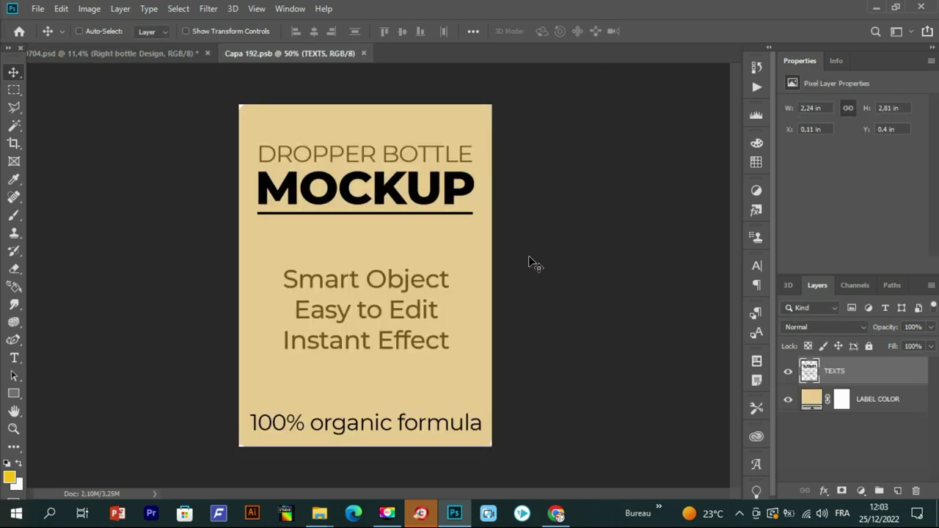
# - Toggle the LABEL COLOR layer off and on, and hide the TEXTS layer in the right bottle's label document
pyautogui.click(788, 400)
pyautogui.click(788, 402)
pyautogui.click(788, 372)
pyautogui.click(789, 371)
pyautogui.click(789, 374)
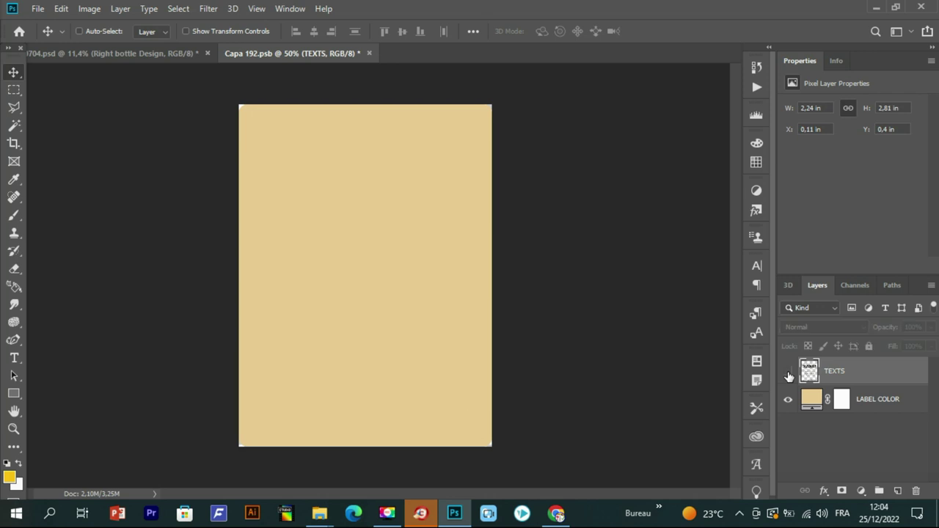
# - Place the Gulfwestern-1024x546 logo from the mockup folder onto the right bottle's beige label
pyautogui.moveTo(319, 512)
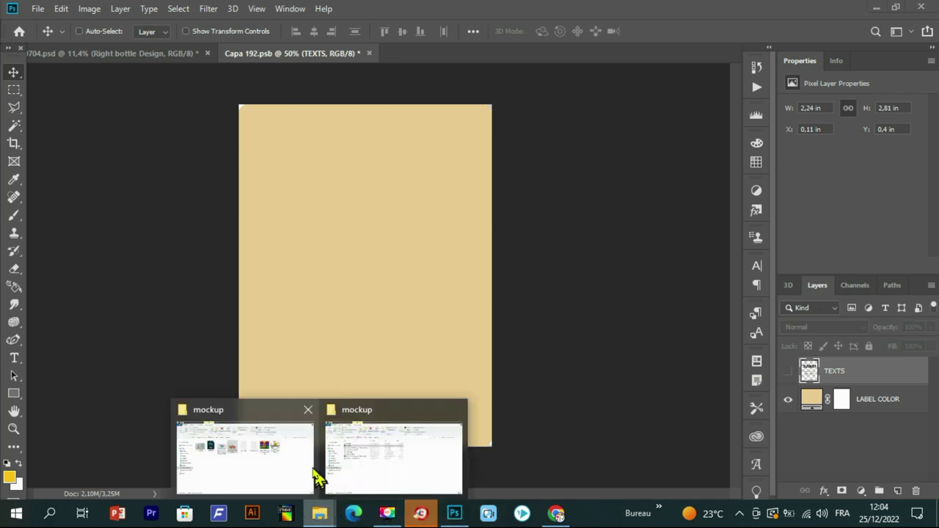
pyautogui.click(291, 463)
pyautogui.moveTo(384, 192); pyautogui.dragTo(376, 251)
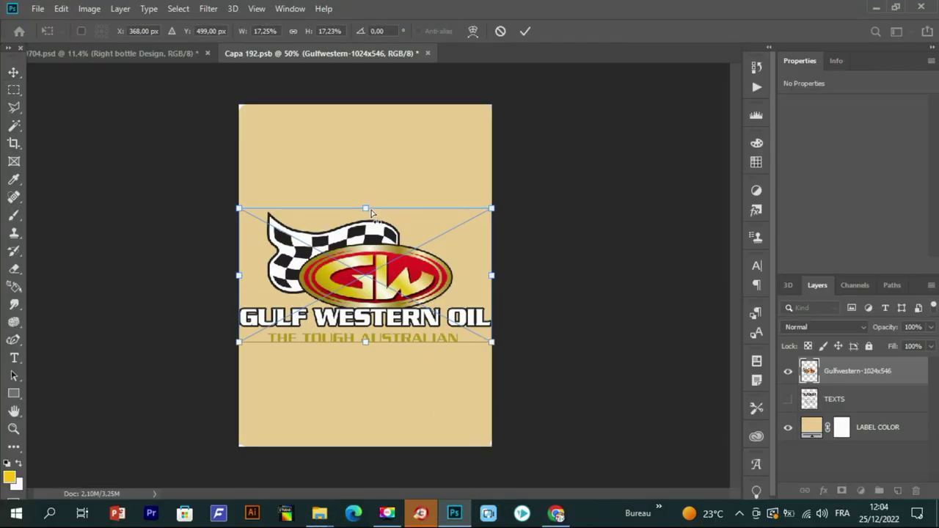
# - Stretch the right label's logo vertically to cover the whole label, and save and close the smart object document
pyautogui.moveTo(365, 209); pyautogui.dragTo(368, 107)
pyautogui.moveTo(365, 344); pyautogui.dragTo(361, 445)
pyautogui.press('Return')
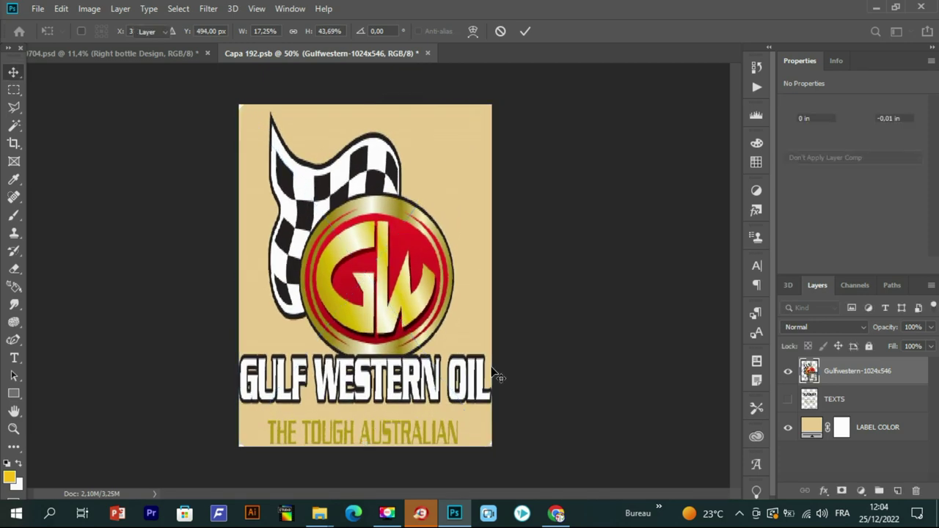
pyautogui.click(428, 56)
pyautogui.click(420, 198)
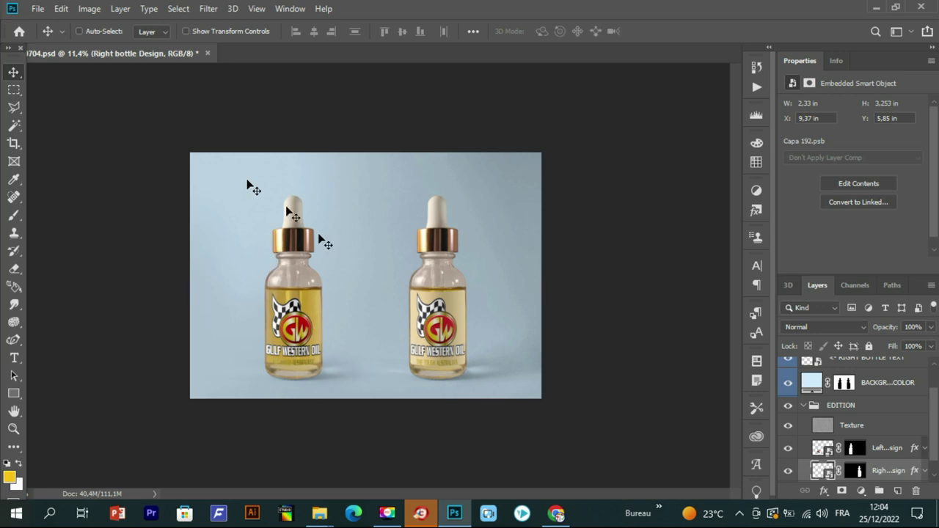
# - Save the finished mockup as the Photoshop PDF 20380704 in the desktop's mockup folder, using the modified High Quality Print preset
pyautogui.click(37, 10)
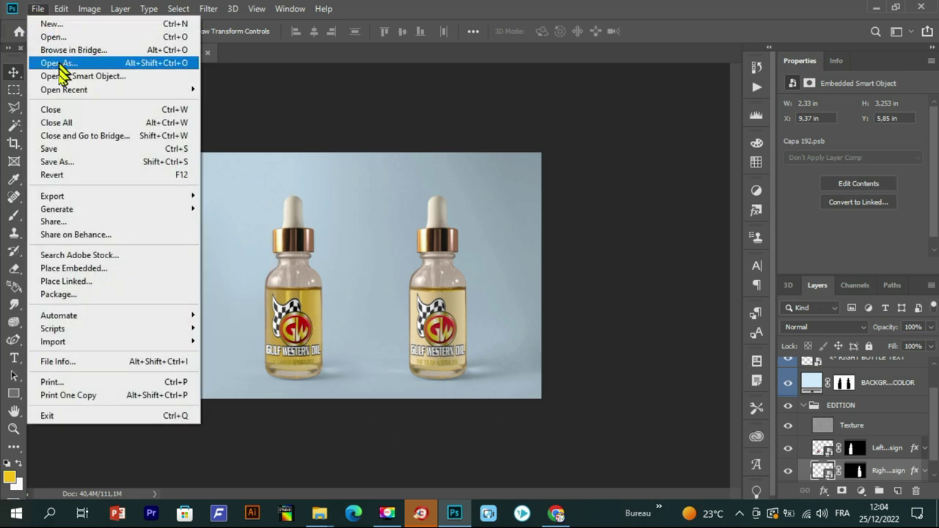
pyautogui.click(67, 162)
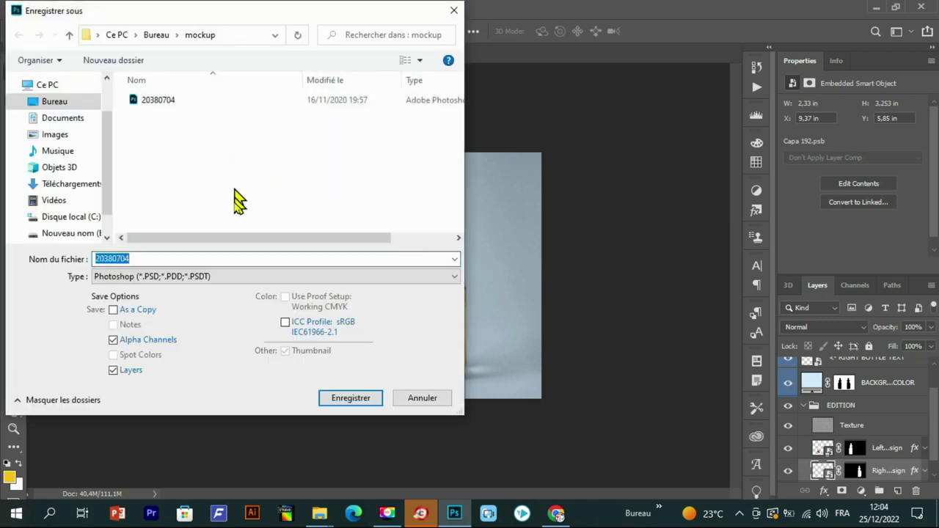
pyautogui.click(173, 279)
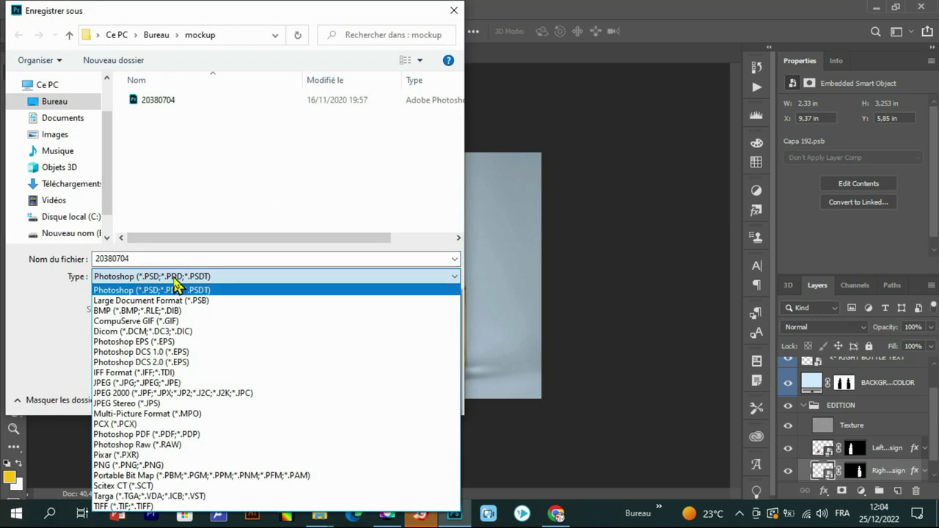
pyautogui.click(157, 434)
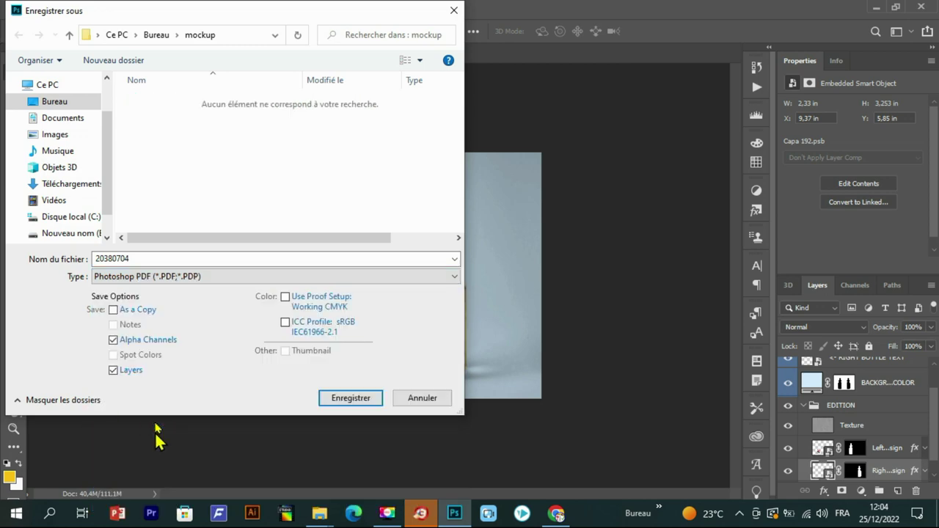
pyautogui.click(351, 401)
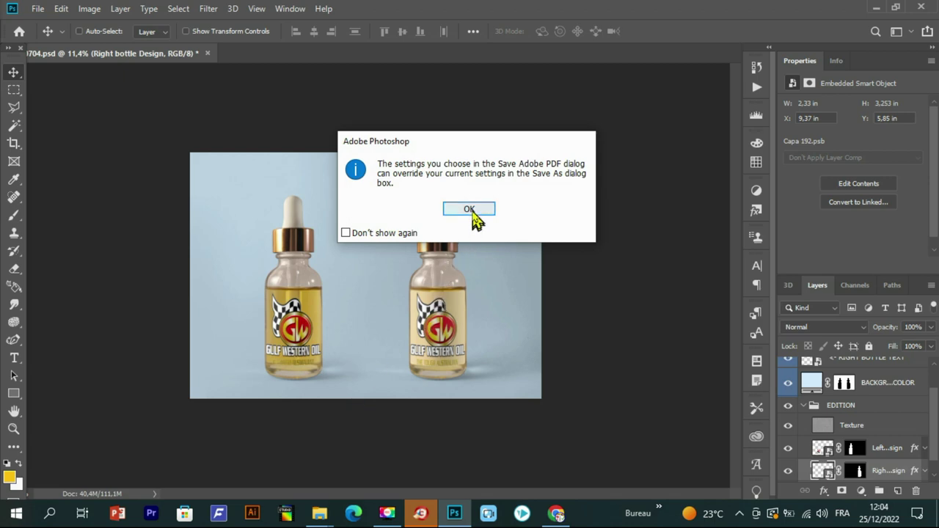
pyautogui.click(472, 213)
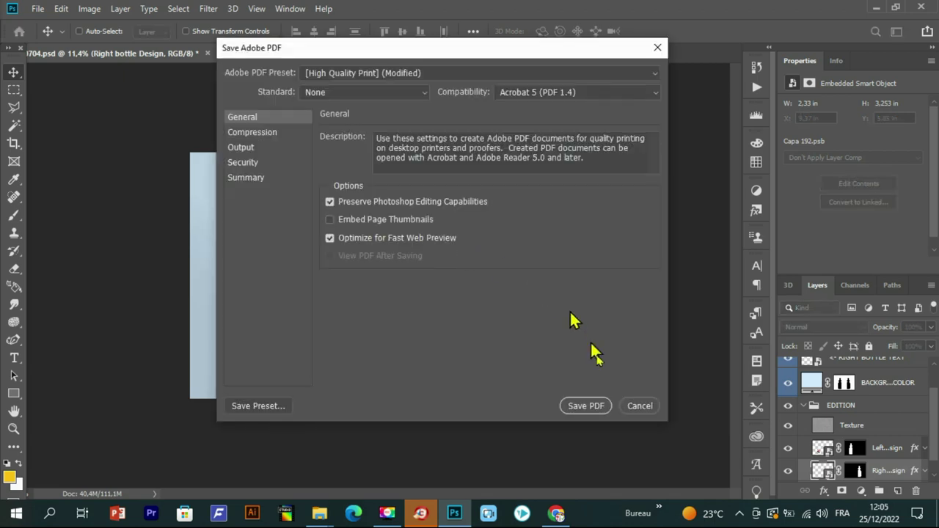
pyautogui.click(592, 410)
pyautogui.click(501, 233)
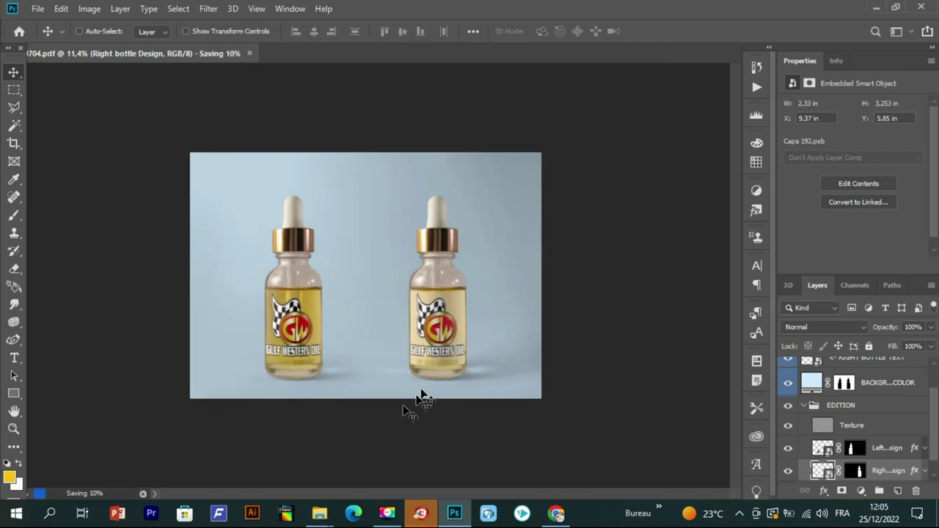
# - Open the 20380704 PDF from the mockup folder in the browser and examine the logos on both bottles
pyautogui.click(319, 512)
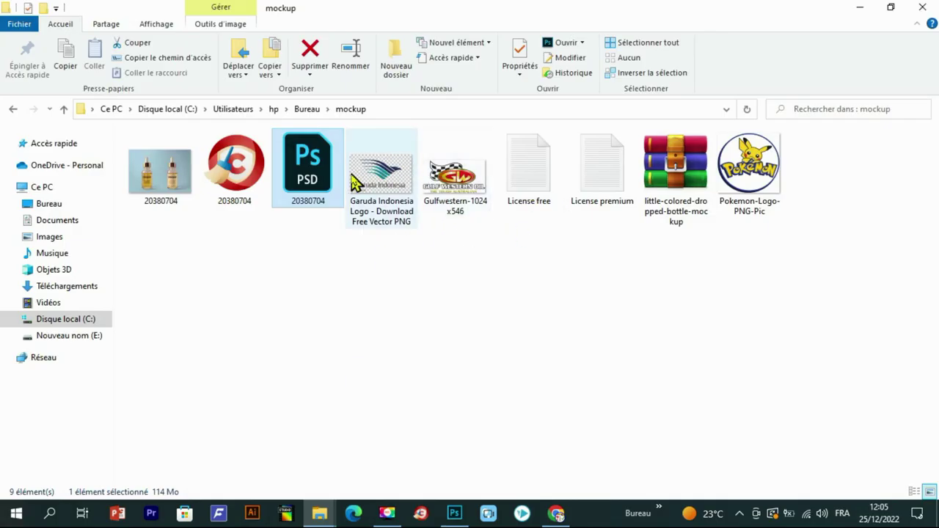
pyautogui.click(233, 170)
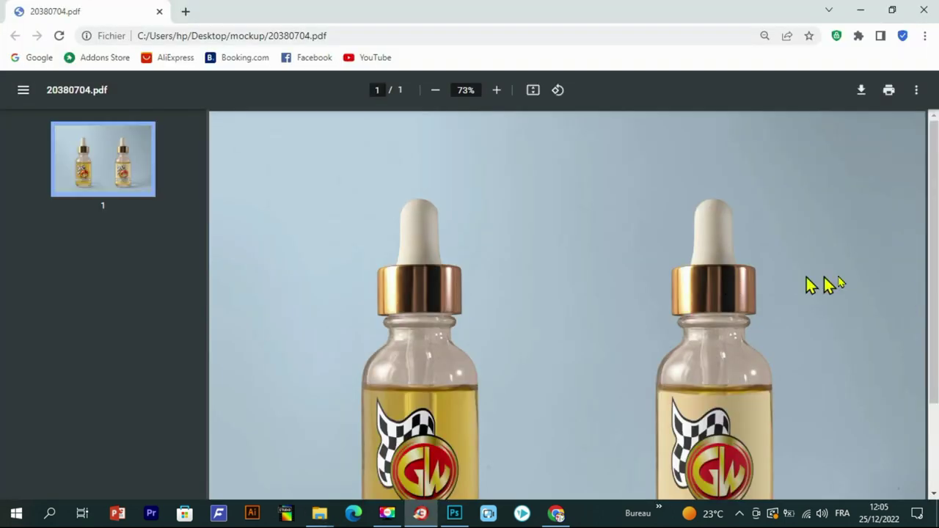
pyautogui.scroll(-3, 872, 288)
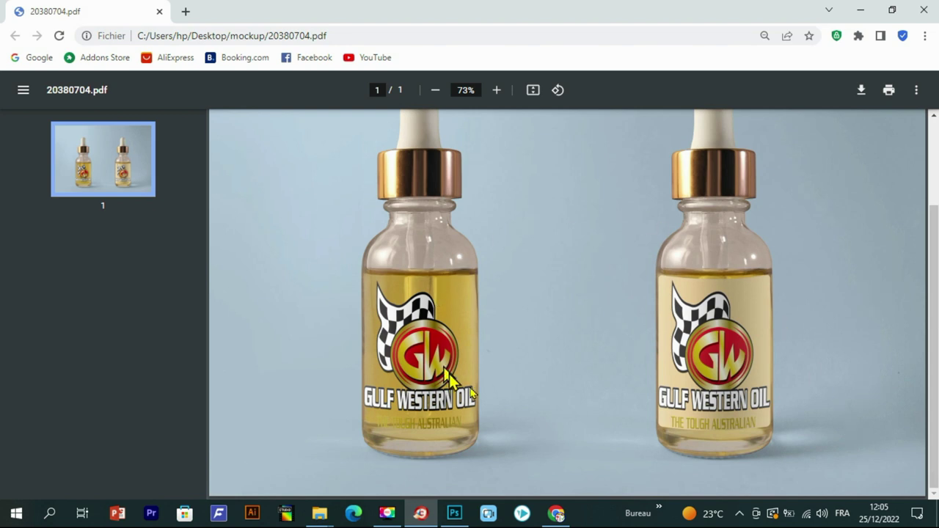
pyautogui.scroll(3, 878, 316)
pyautogui.scroll(-3, 880, 316)
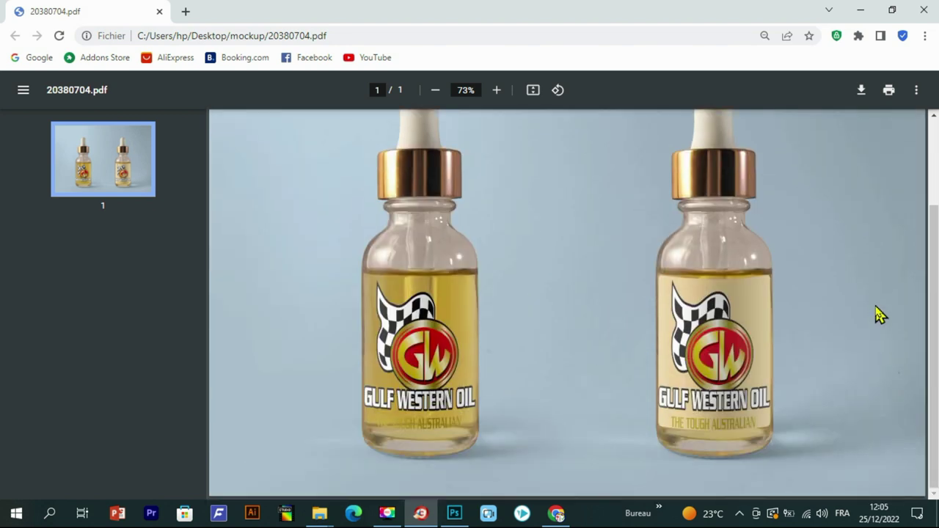